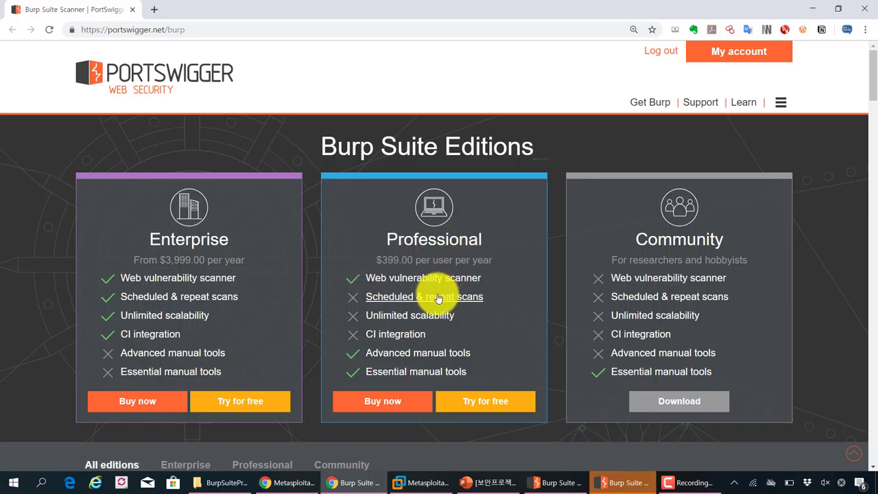
# - Switch to Burp Suite Professional v1.7.37, delete the old temporary files and dismiss the update offer
pyautogui.click(555, 483)
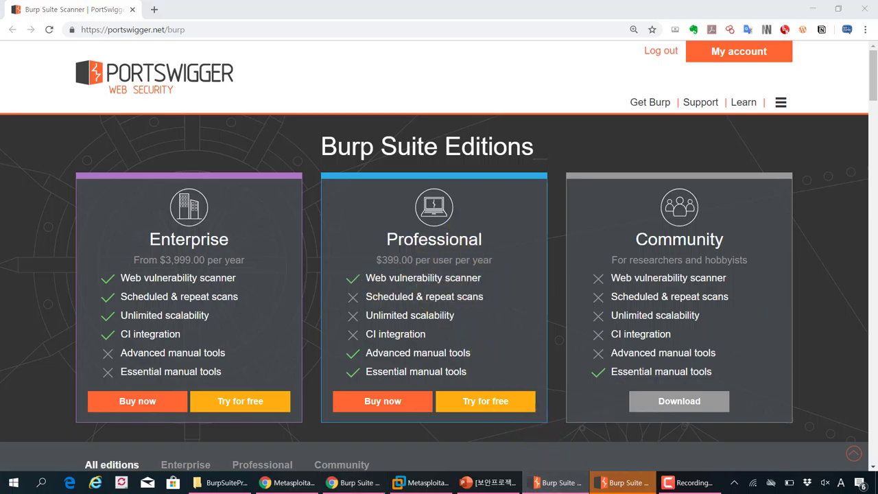
pyautogui.click(618, 482)
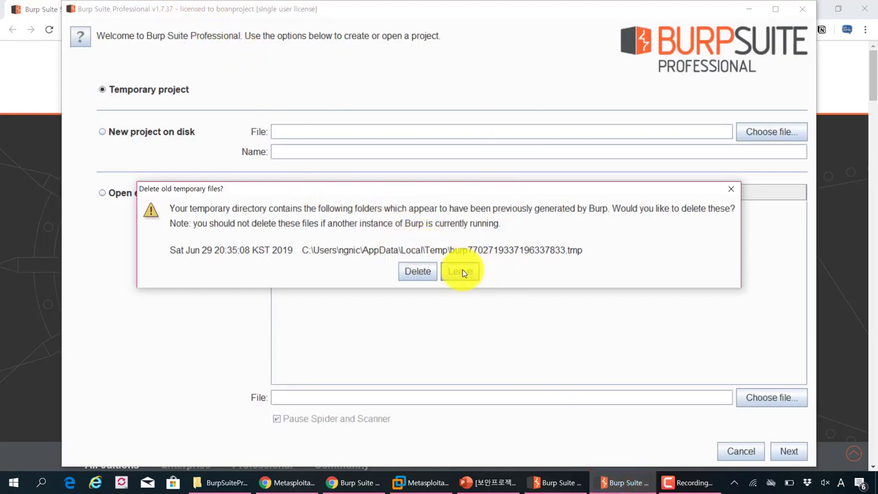
pyautogui.click(425, 271)
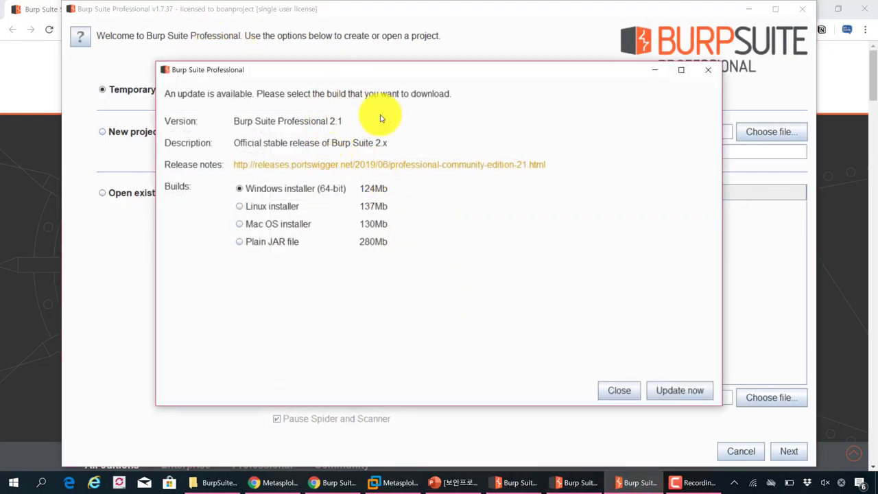
pyautogui.click(607, 395)
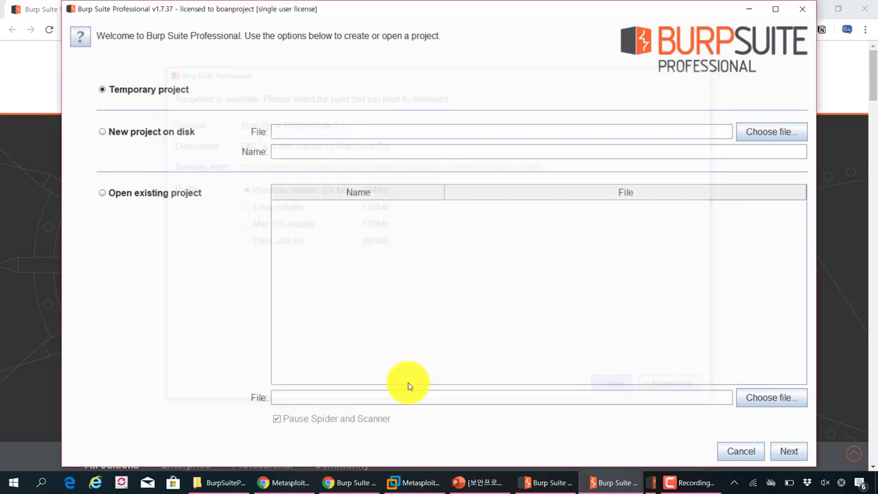
# - Start a temporary project and restore its maximized window to a smaller floating one over the browser
pyautogui.click(789, 452)
pyautogui.click(793, 457)
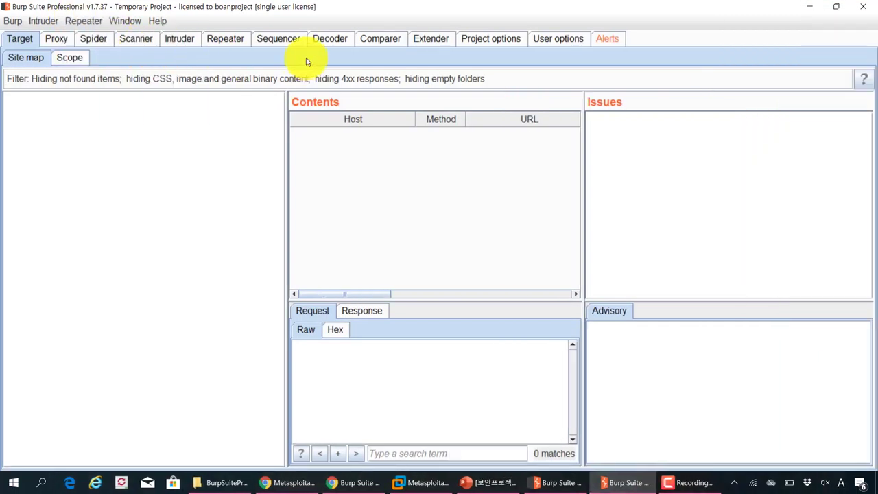
pyautogui.moveTo(304, 8); pyautogui.dragTo(323, 35)
pyautogui.moveTo(149, 16); pyautogui.dragTo(187, 26)
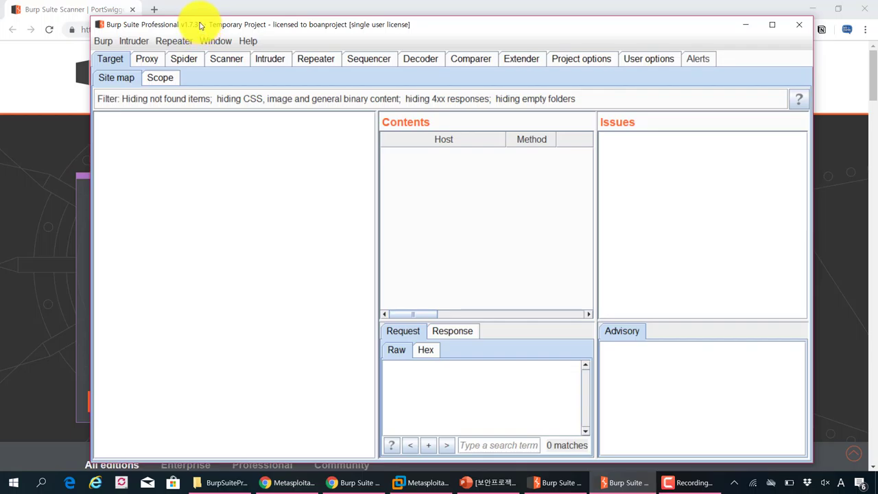
pyautogui.moveTo(200, 25); pyautogui.dragTo(185, 18)
pyautogui.moveTo(261, 28); pyautogui.dragTo(279, 21)
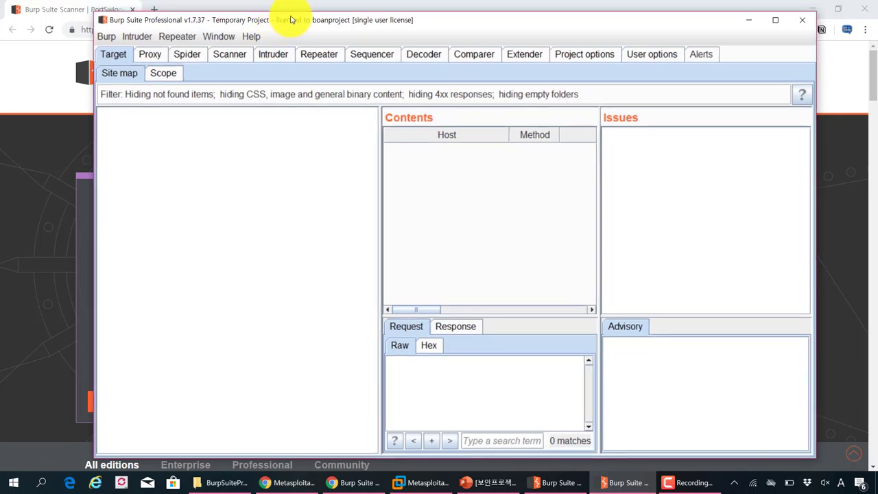
pyautogui.moveTo(291, 20); pyautogui.dragTo(278, 24)
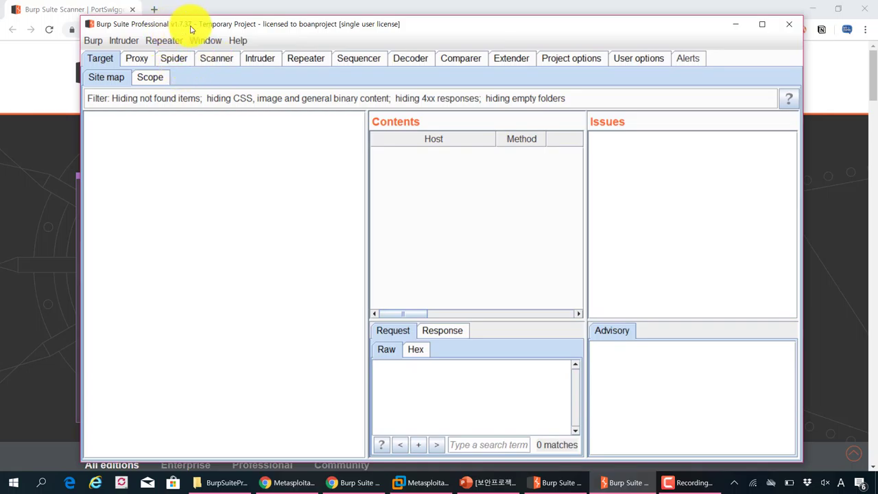
# - Look through the Scanner tool's issue activity, live scanning settings, issue definitions and scan queue
pyautogui.click(215, 60)
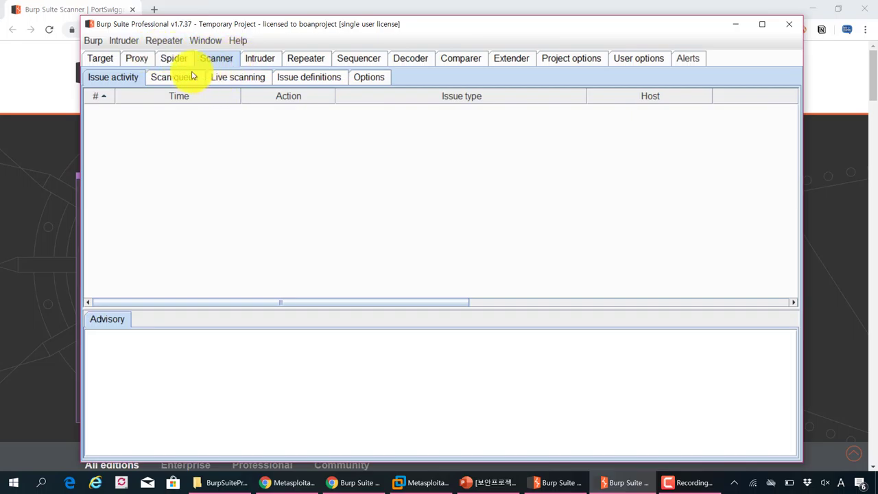
pyautogui.click(106, 59)
pyautogui.click(213, 58)
pyautogui.click(234, 77)
pyautogui.click(283, 77)
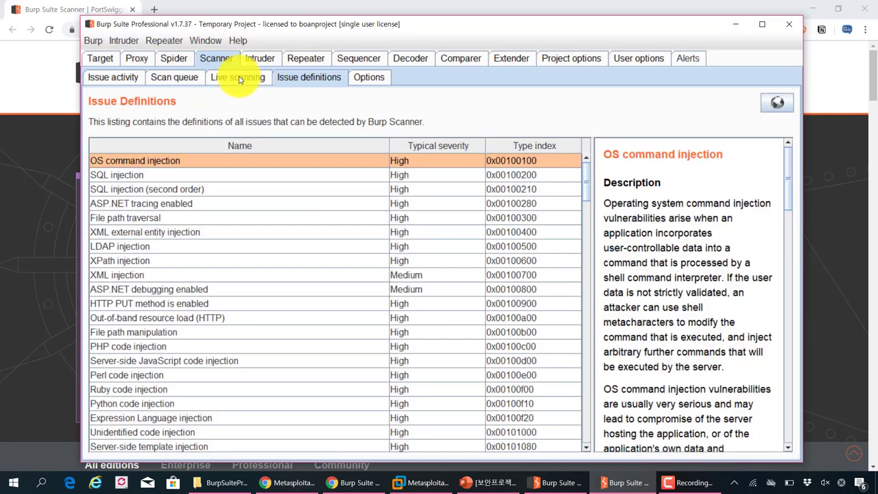
pyautogui.click(153, 77)
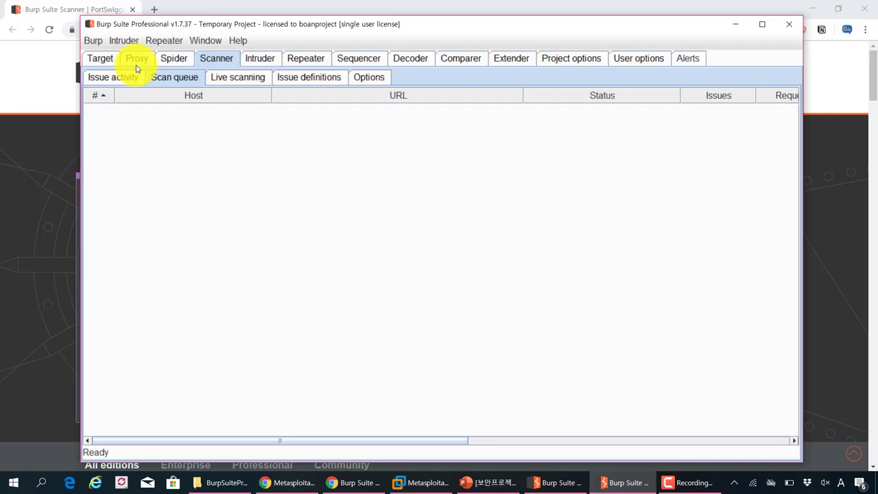
pyautogui.click(736, 25)
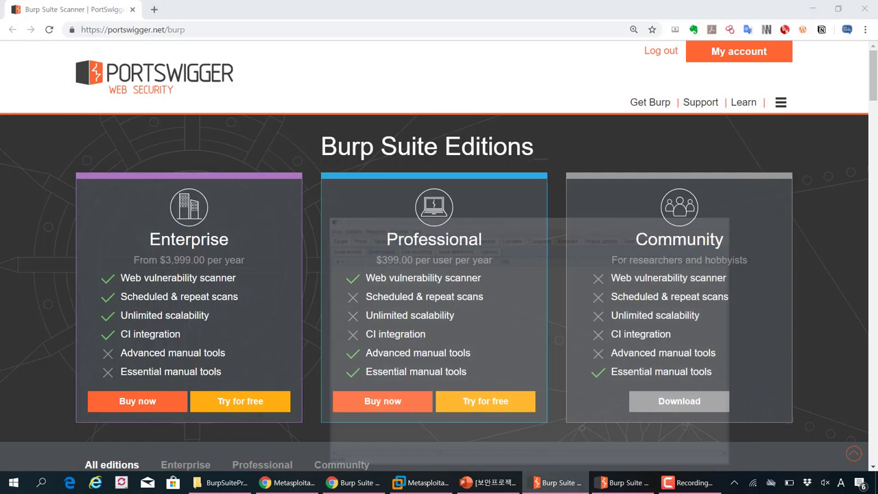
pyautogui.click(556, 482)
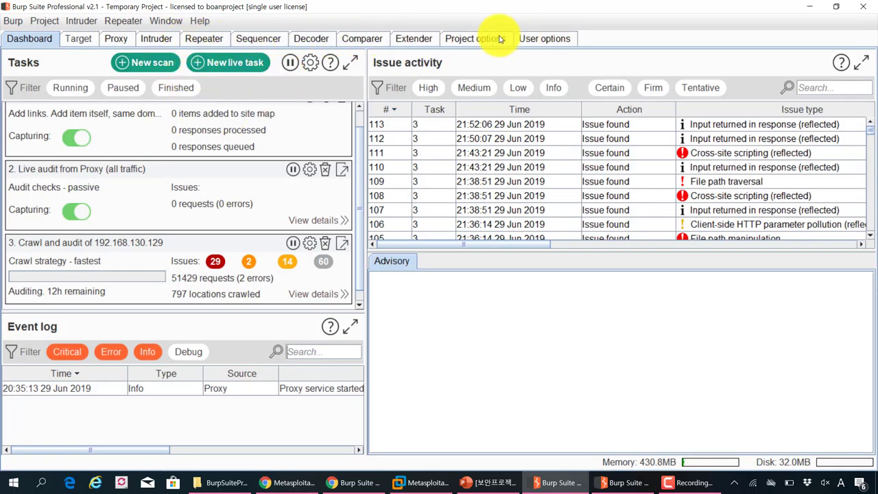
pyautogui.click(78, 39)
pyautogui.click(83, 100)
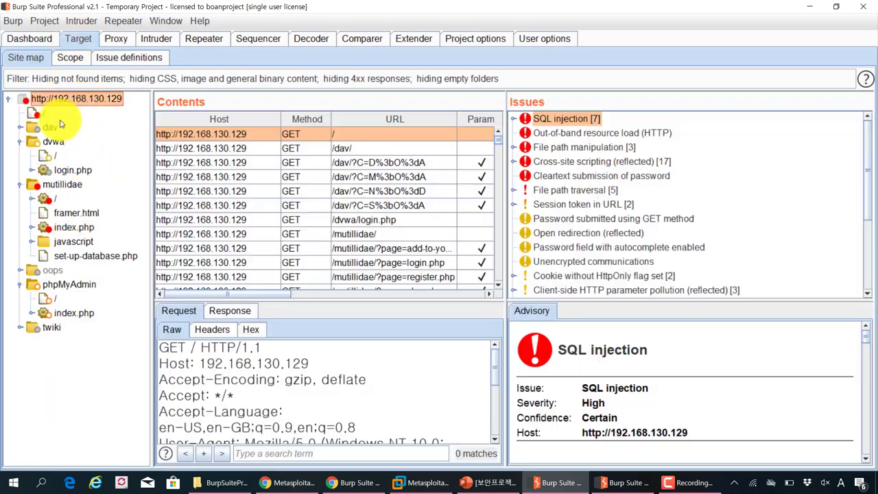
pyautogui.rightClick(107, 101)
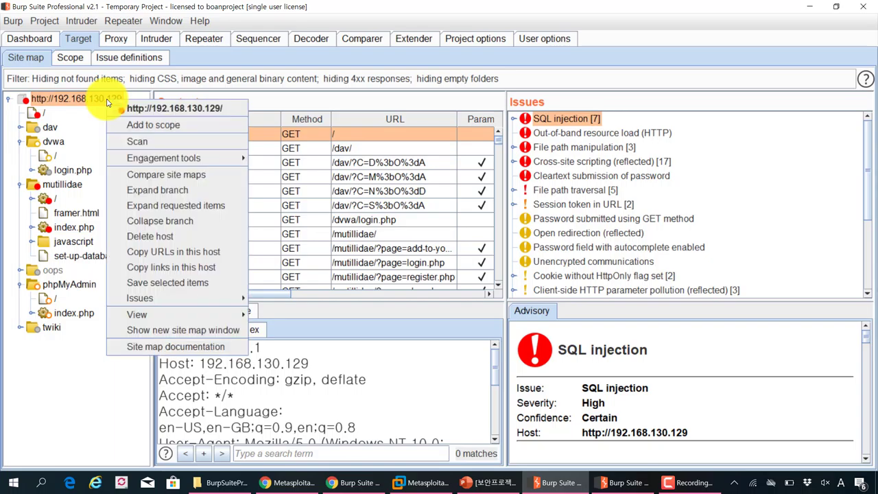
pyautogui.moveTo(164, 158)
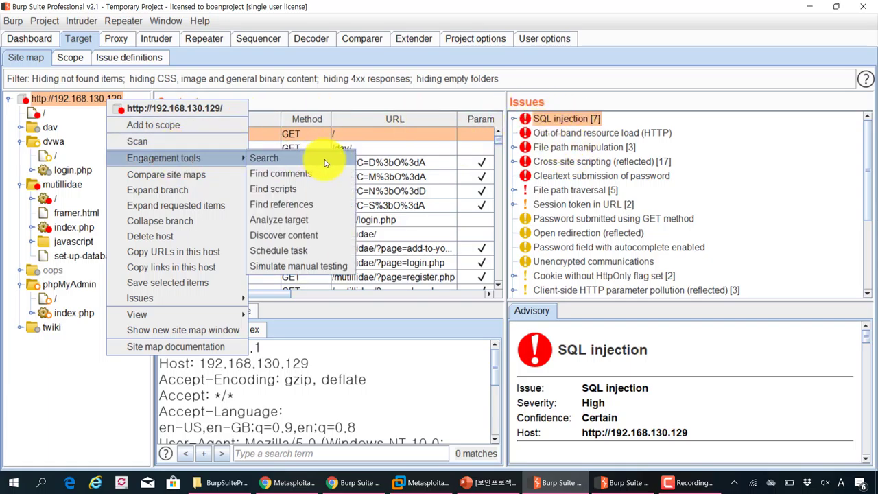
pyautogui.press('Escape')
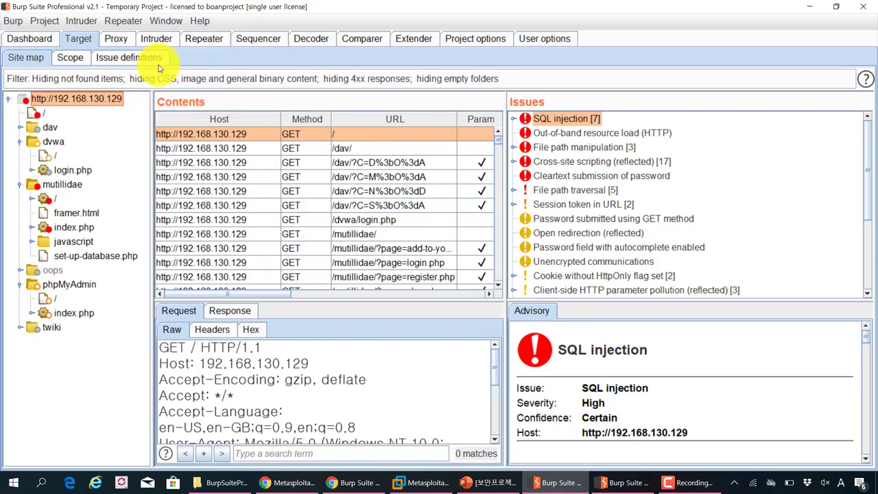
# - Open a new scan from the dashboard with the Crawl and audit type and expand its detailed scope configuration
pyautogui.click(31, 39)
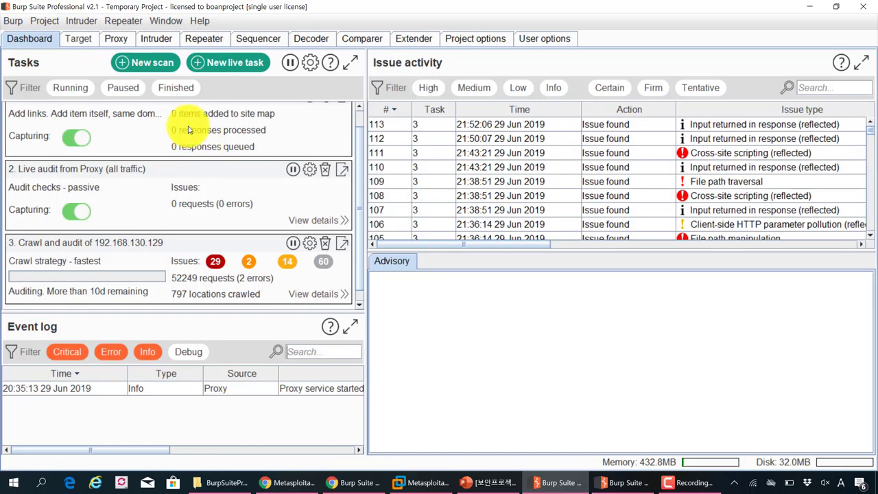
pyautogui.click(141, 61)
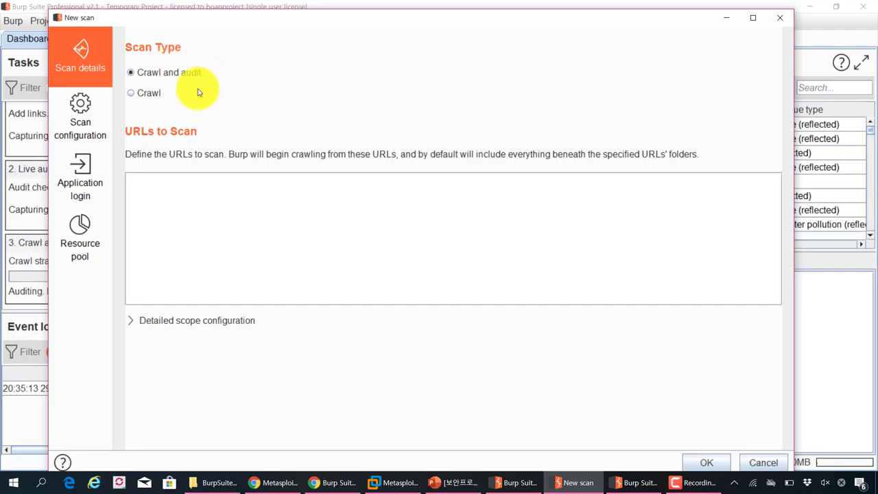
pyautogui.click(133, 74)
pyautogui.click(196, 210)
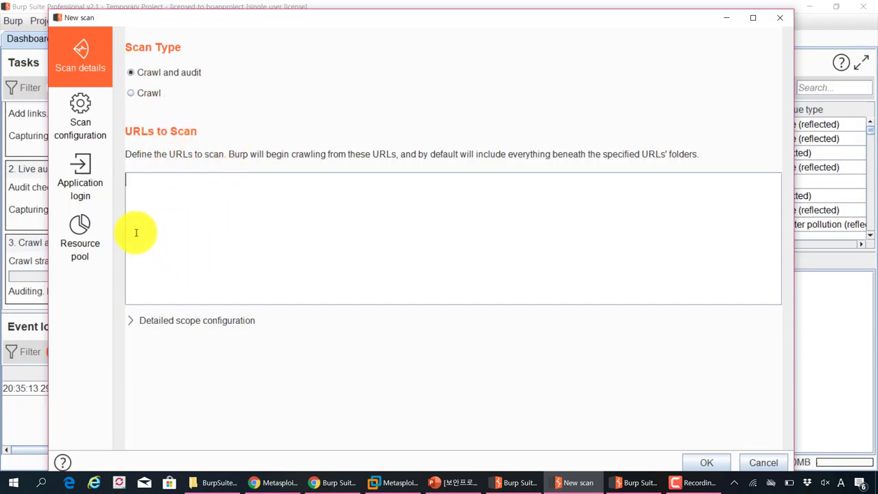
pyautogui.click(130, 321)
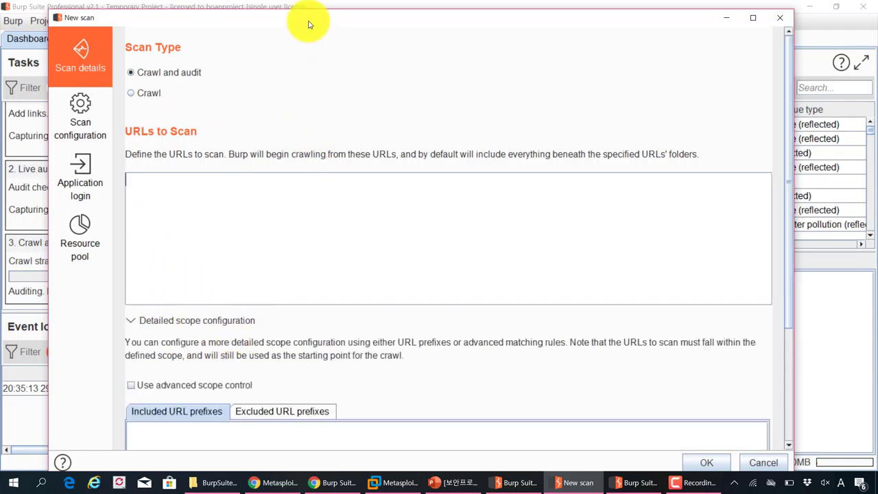
pyautogui.moveTo(308, 25); pyautogui.dragTo(313, 16)
pyautogui.scroll(-4, 482, 357)
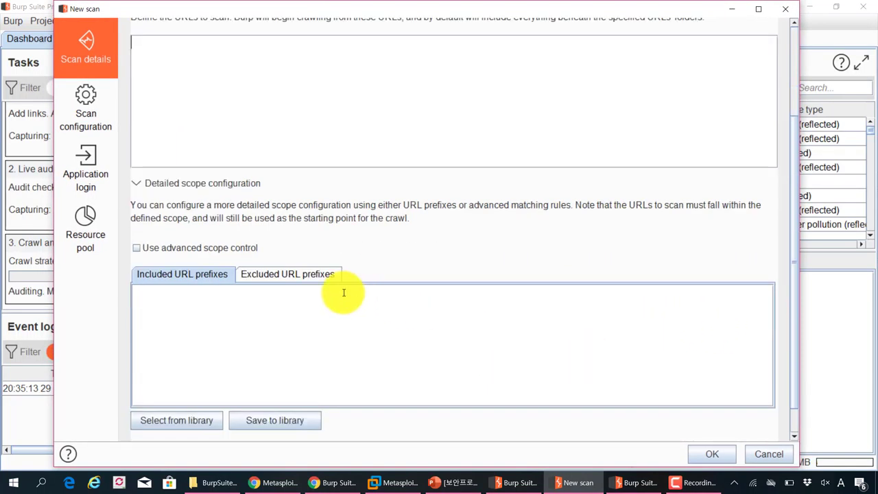
pyautogui.click(195, 329)
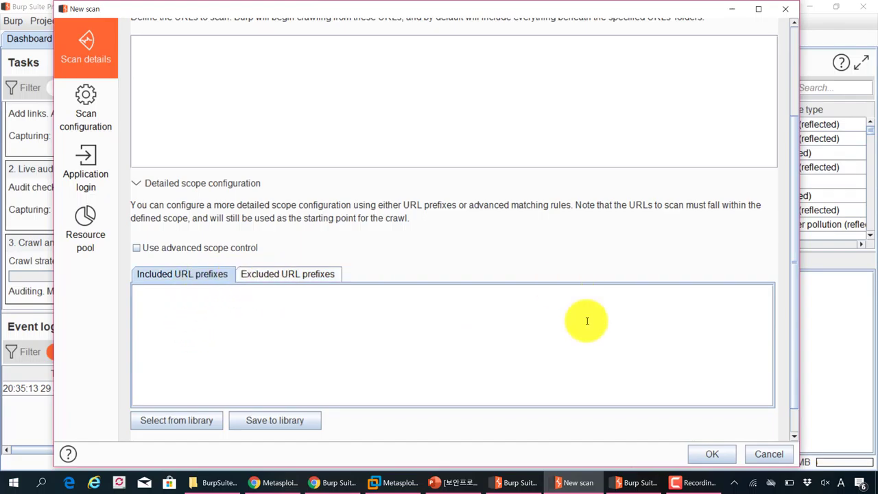
# - Examine the built-in crawling and auditing configurations in the library for the new scan's configuration
pyautogui.click(84, 126)
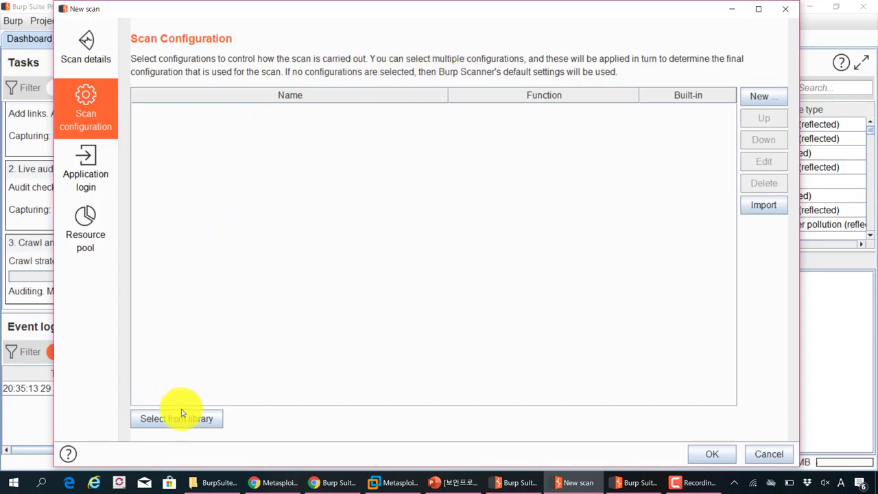
pyautogui.click(196, 425)
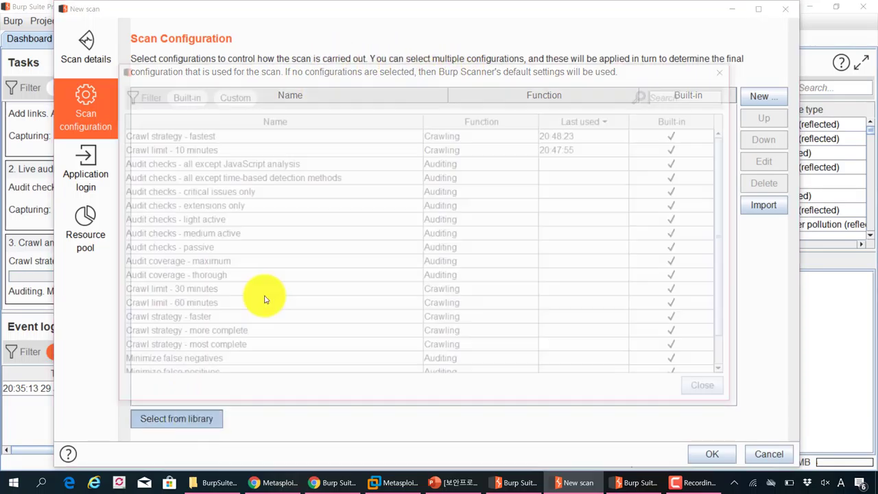
pyautogui.moveTo(297, 76); pyautogui.dragTo(306, 60)
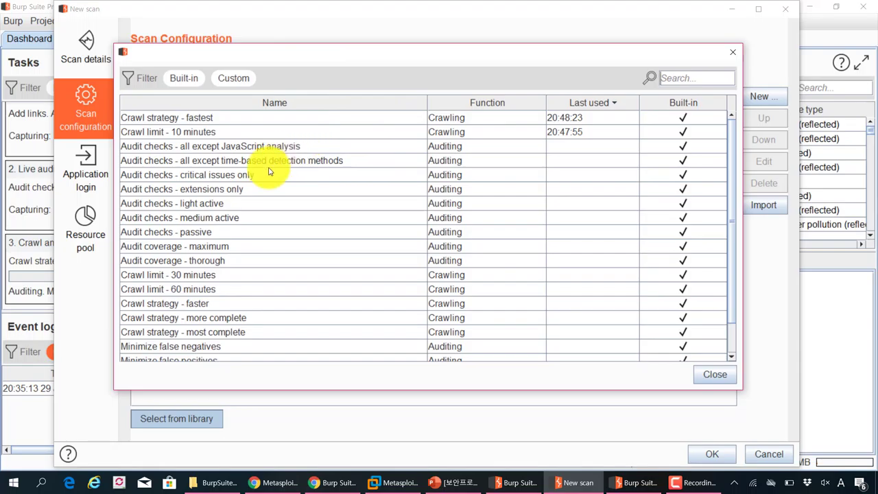
pyautogui.scroll(-1, 267, 170)
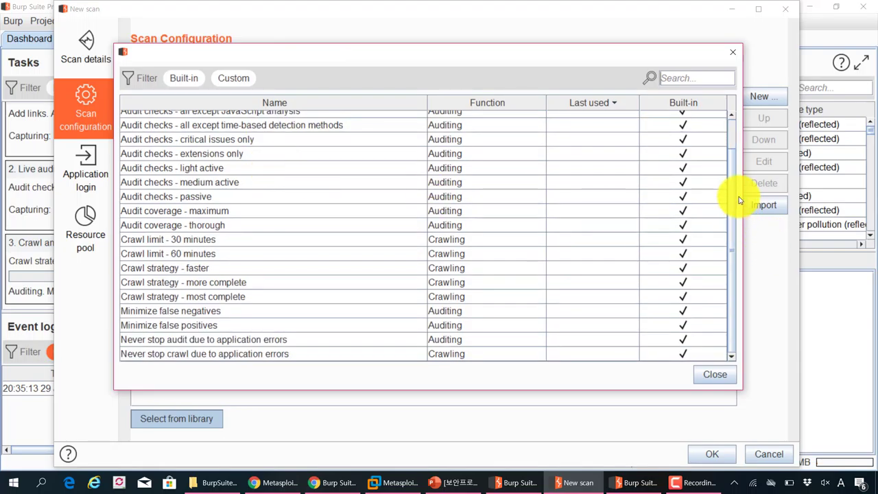
pyautogui.scroll(1, 736, 171)
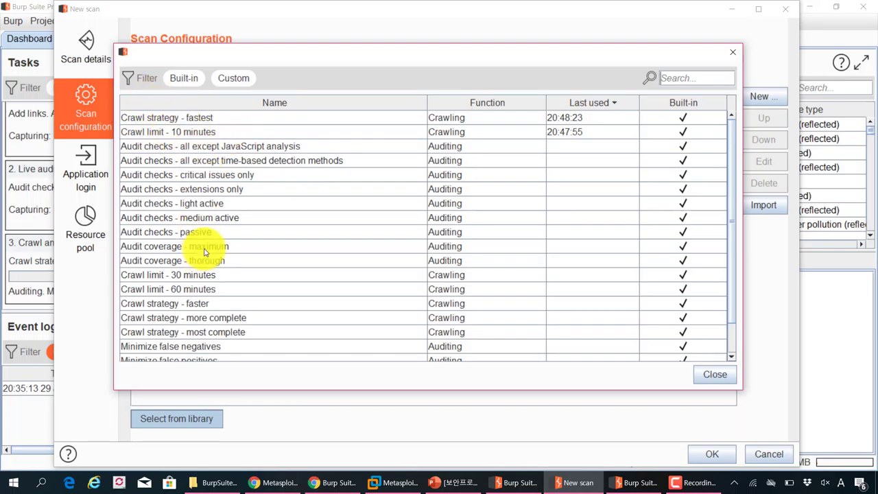
pyautogui.scroll(-2, 211, 250)
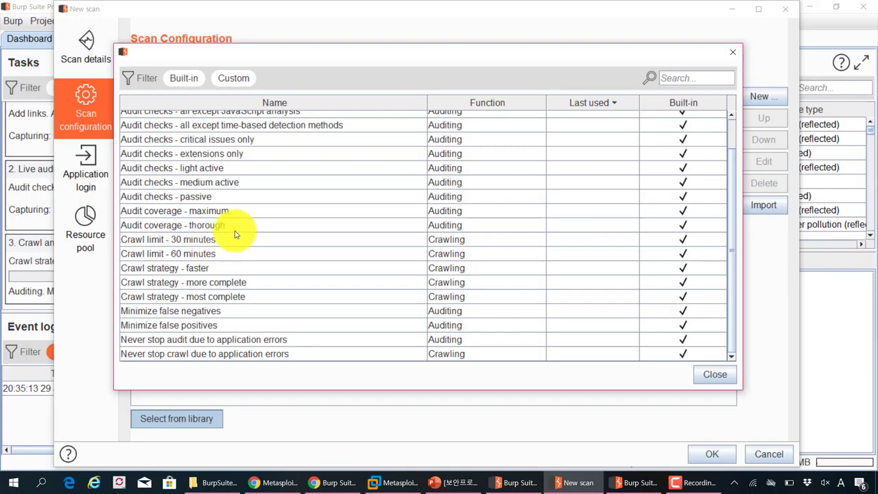
pyautogui.scroll(1, 235, 233)
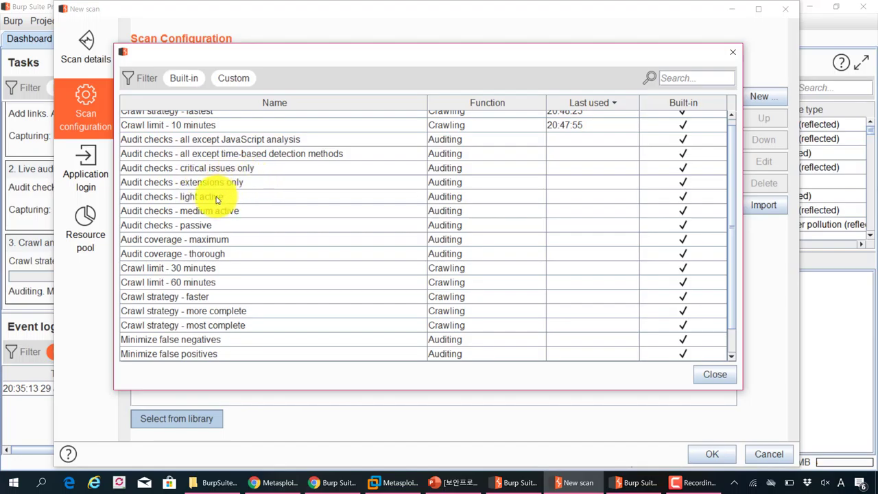
pyautogui.scroll(1, 259, 216)
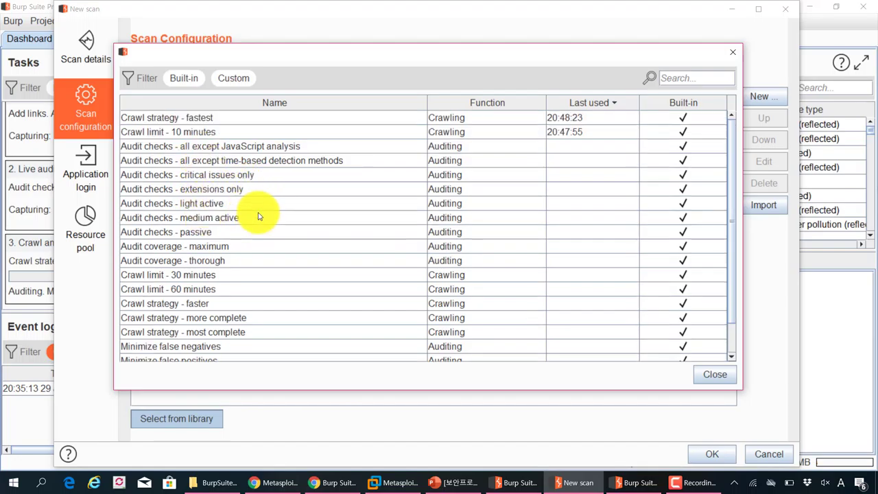
# - Add the built-in "Crawl strategy - fastest" configuration to the scan and delete it from the list again
pyautogui.doubleClick(391, 117)
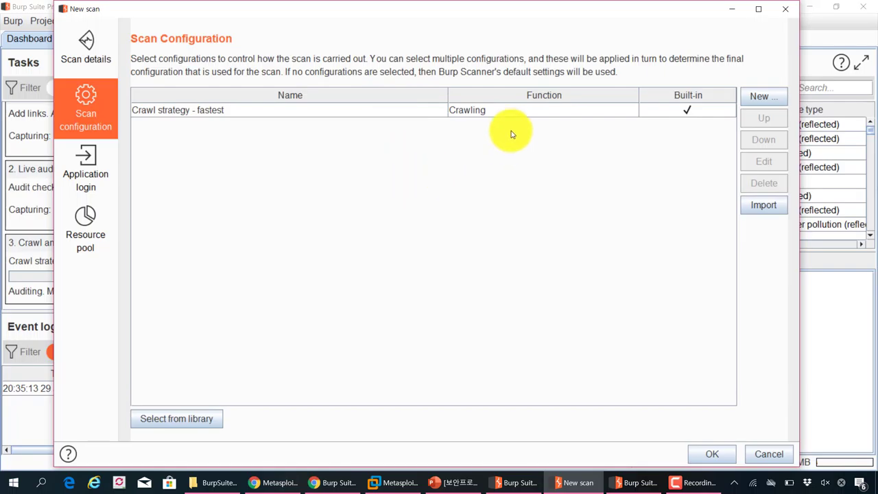
pyautogui.click(600, 114)
pyautogui.click(757, 183)
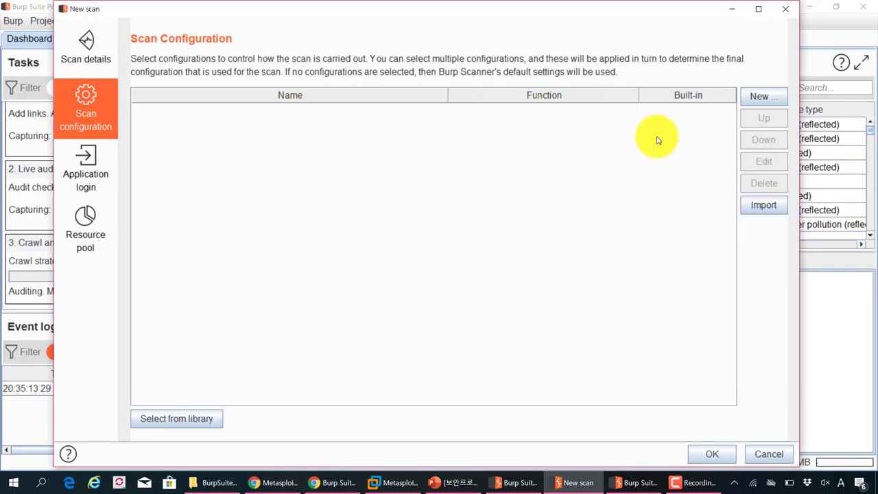
# - Examine the optimization, limits, login, error handling and miscellaneous settings of a new crawling configuration and discard it
pyautogui.click(762, 101)
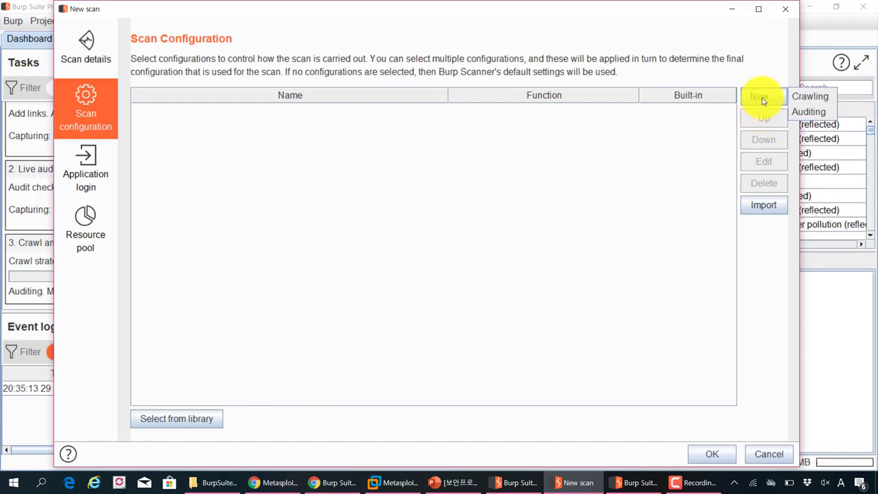
pyautogui.click(806, 98)
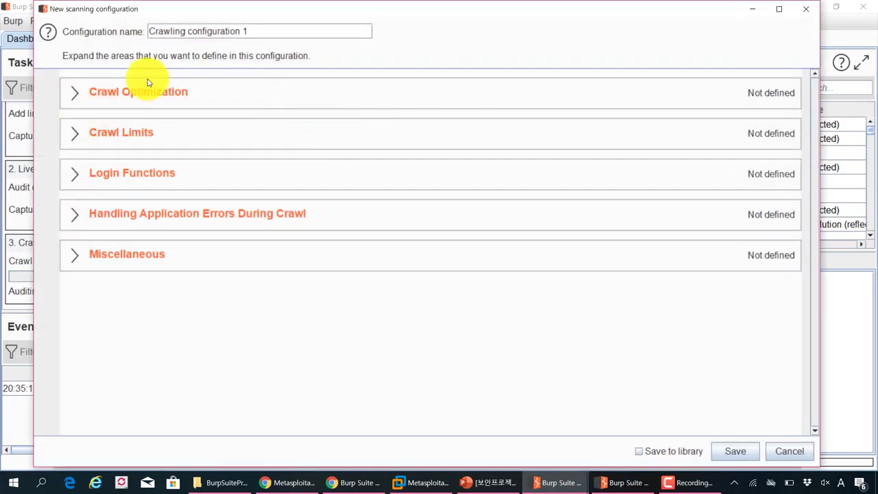
pyautogui.click(90, 95)
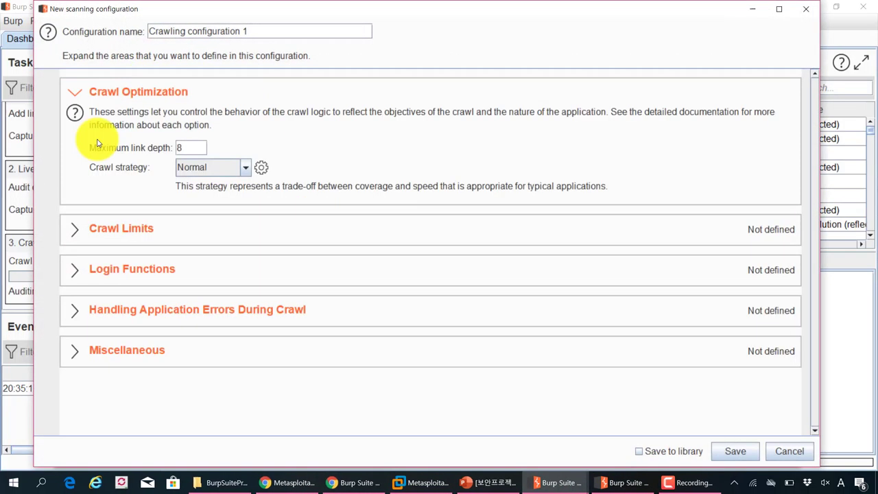
pyautogui.click(88, 229)
pyautogui.click(68, 328)
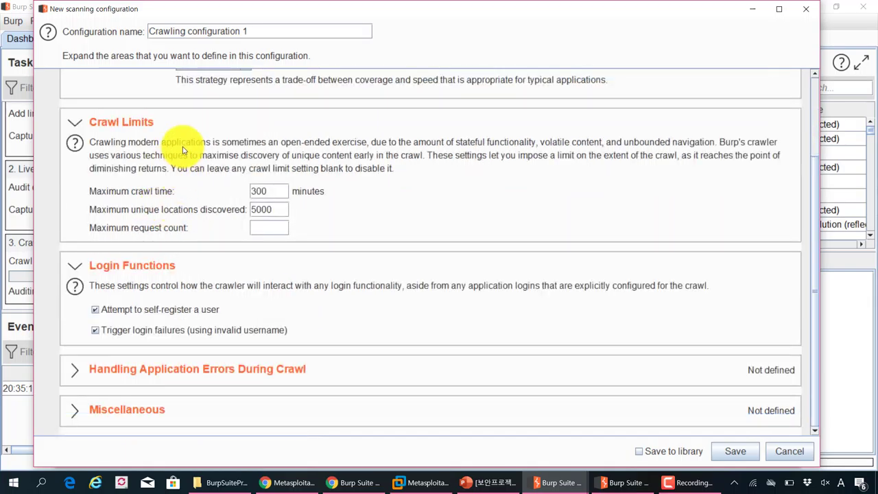
pyautogui.moveTo(251, 16)
pyautogui.mouseDown()
pyautogui.moveTo(241, 24)
pyautogui.moveTo(254, 20)
pyautogui.mouseUp()
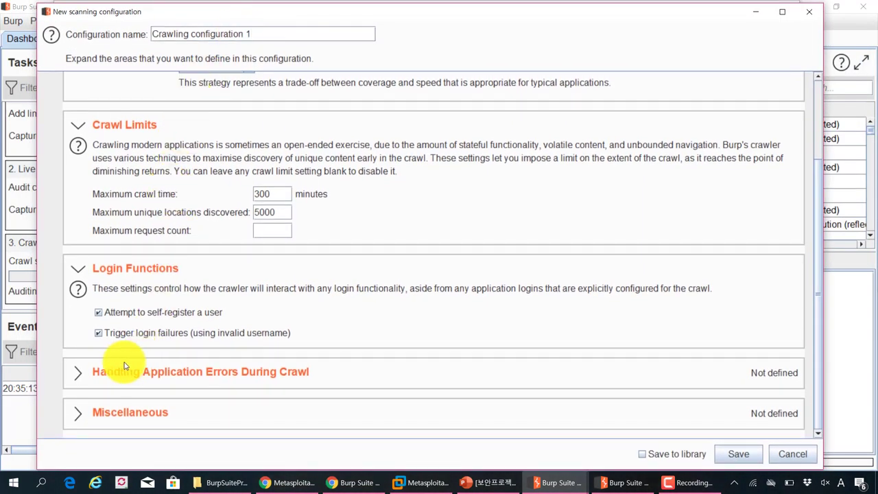
pyautogui.click(77, 371)
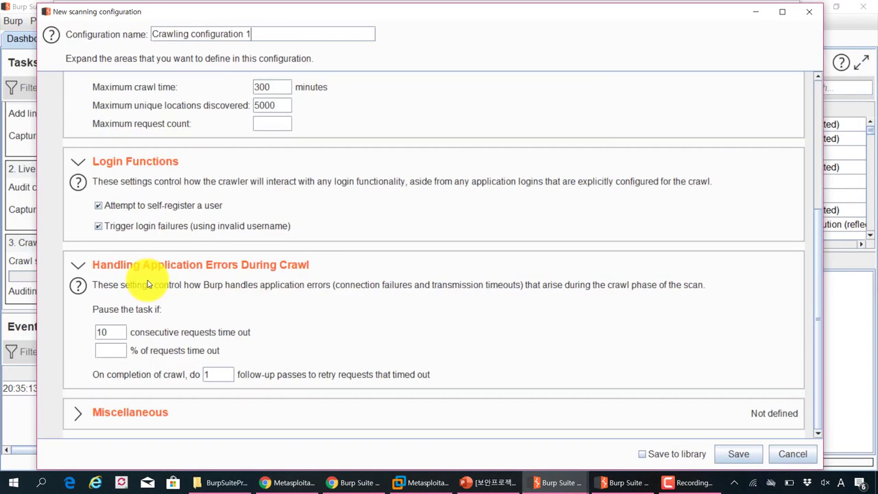
pyautogui.click(79, 412)
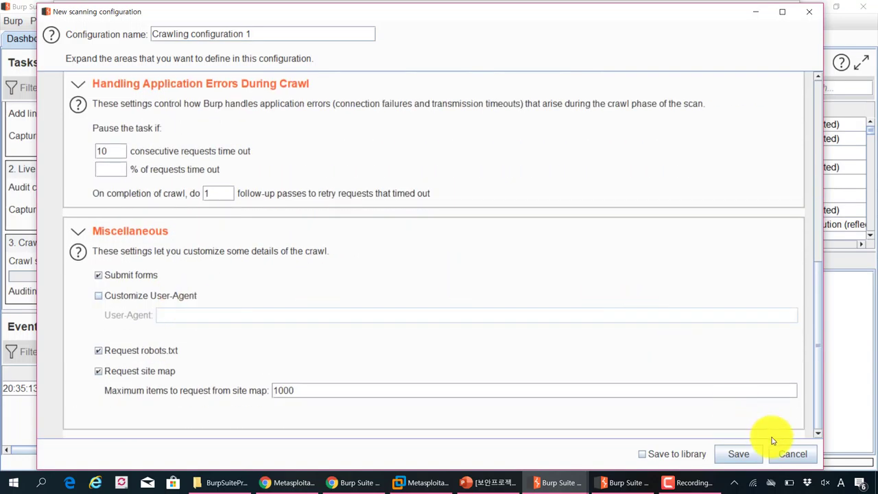
pyautogui.click(786, 454)
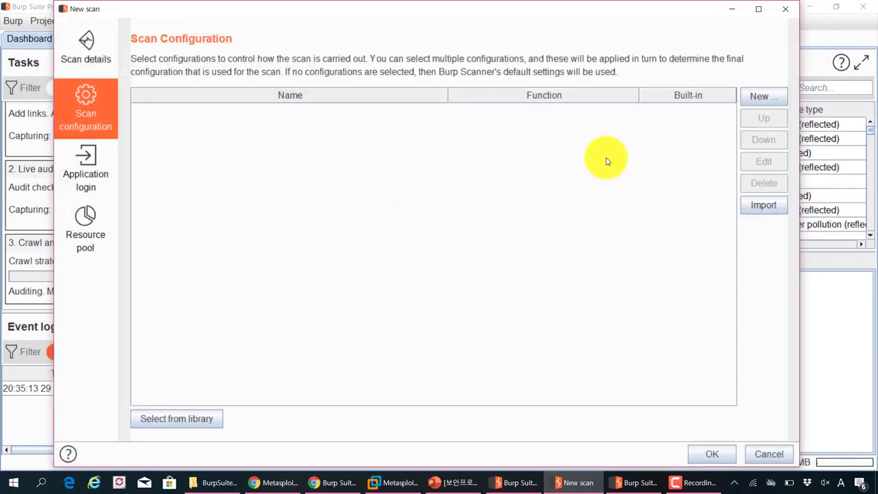
# - Start a new auditing configuration and expand its Audit Optimization and Issues Reported settings to view the scan types
pyautogui.click(764, 101)
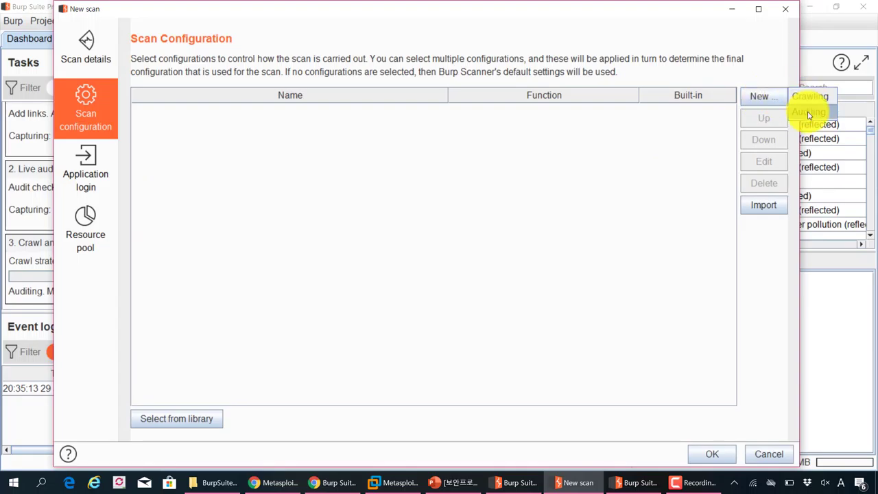
pyautogui.click(803, 112)
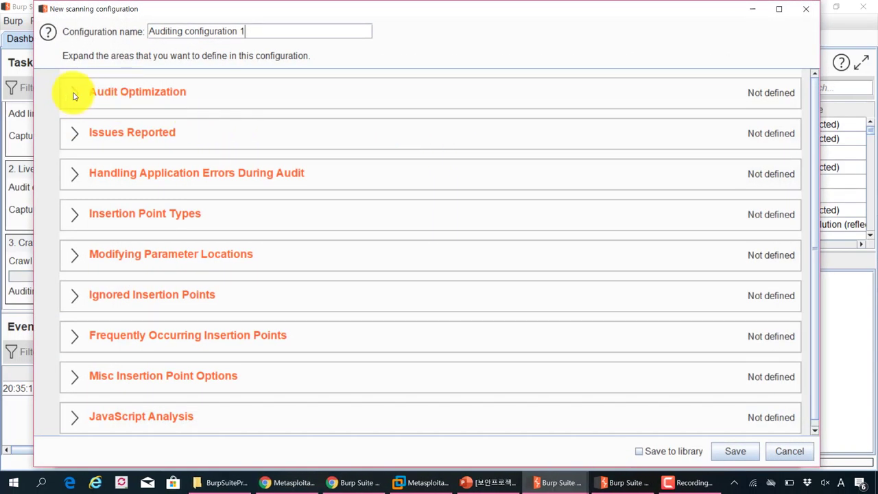
pyautogui.click(73, 93)
pyautogui.scroll(-3, 69, 179)
pyautogui.click(73, 172)
pyautogui.scroll(-4, 104, 179)
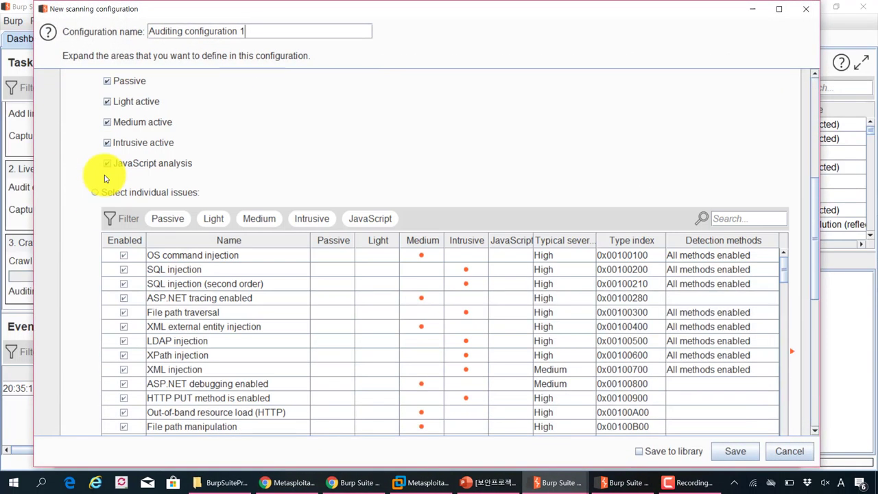
pyautogui.scroll(-3, 105, 179)
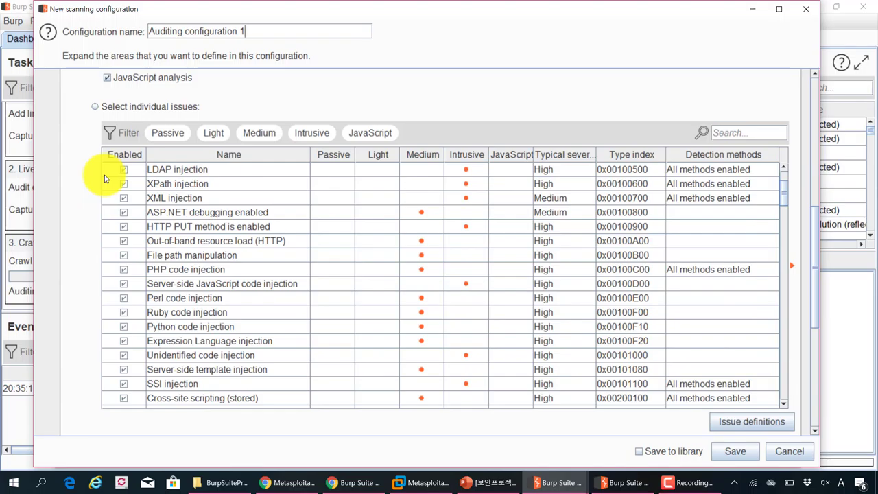
pyautogui.scroll(4, 72, 155)
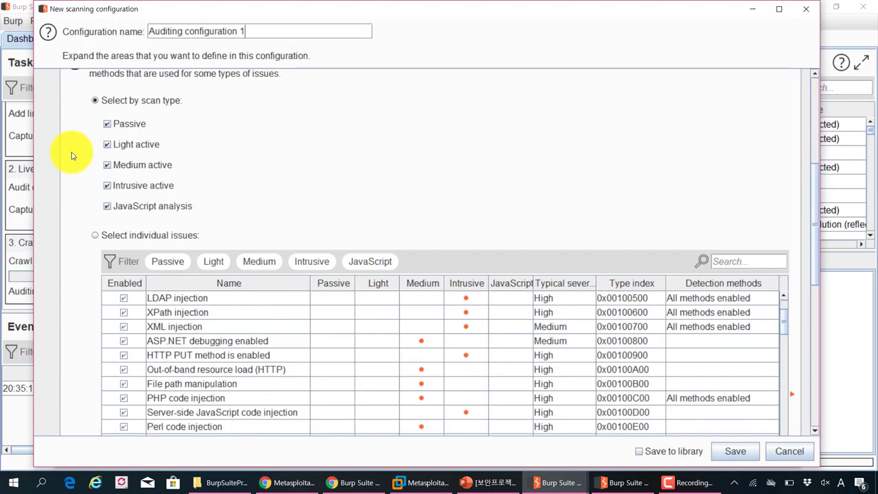
# - Look through the individual issues under Issues Reported with their scan types, typical severities and detection methods
pyautogui.scroll(-3, 72, 155)
pyautogui.scroll(-6, 336, 261)
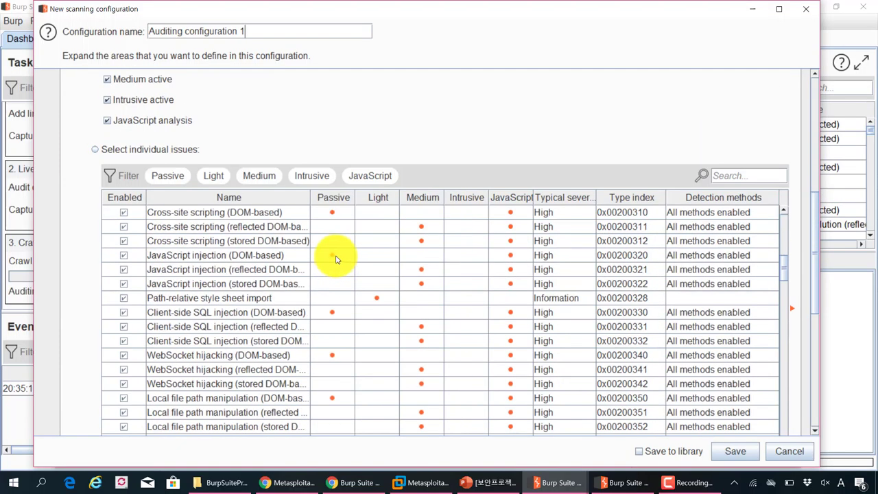
pyautogui.scroll(-9, 336, 260)
pyautogui.scroll(-3, 336, 259)
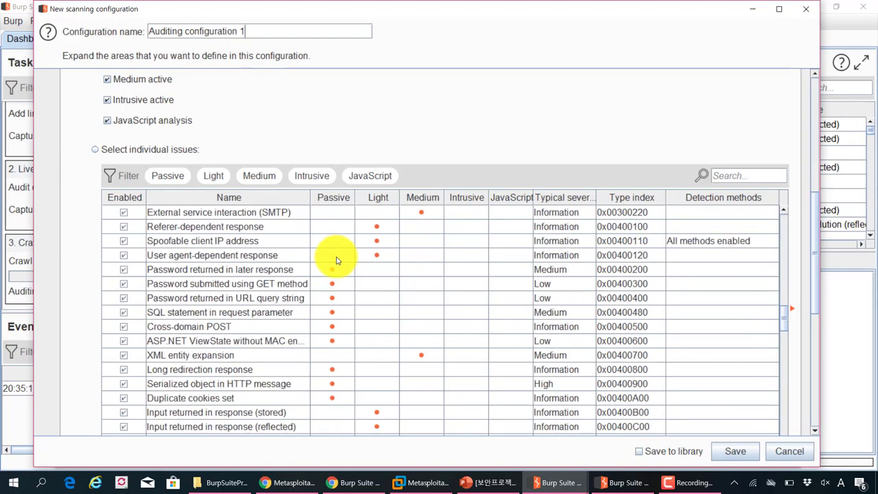
pyautogui.scroll(-2, 336, 251)
pyautogui.scroll(-3, 336, 251)
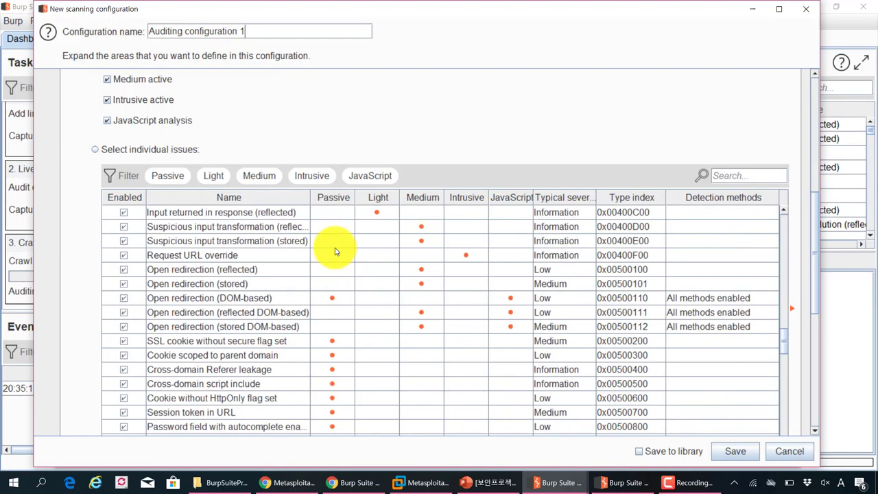
pyautogui.scroll(-9, 336, 251)
pyautogui.scroll(10, 336, 251)
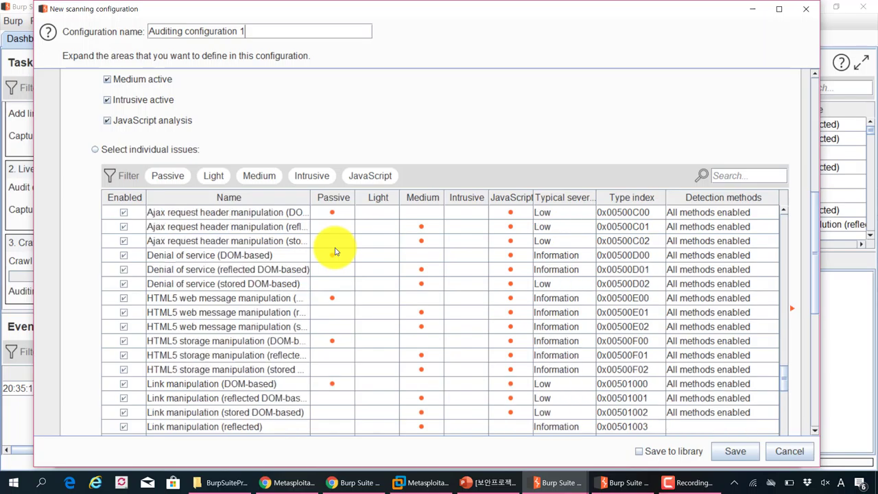
pyautogui.scroll(5, 52, 177)
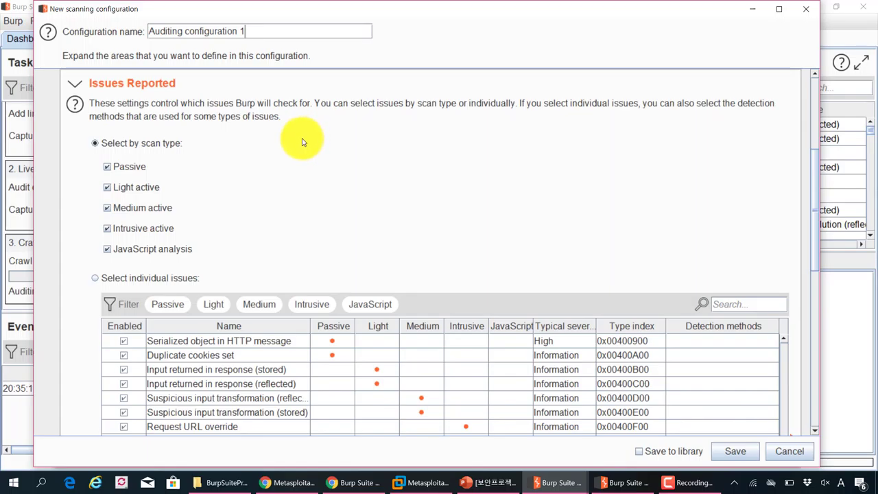
pyautogui.scroll(-5, 302, 142)
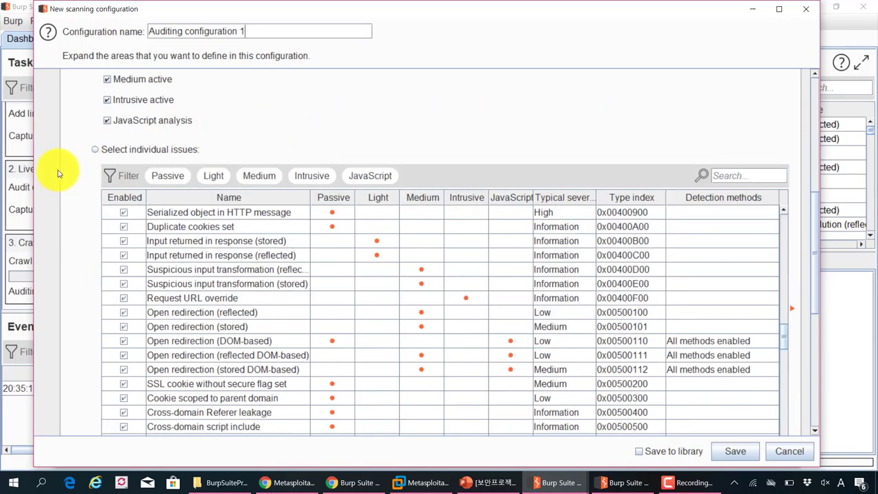
pyautogui.scroll(-5, 58, 174)
pyautogui.scroll(-5, 58, 172)
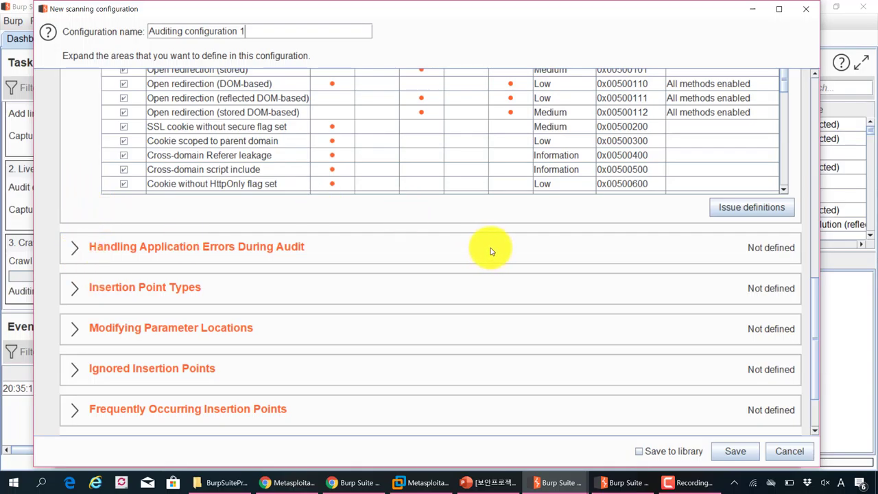
pyautogui.scroll(5, 439, 229)
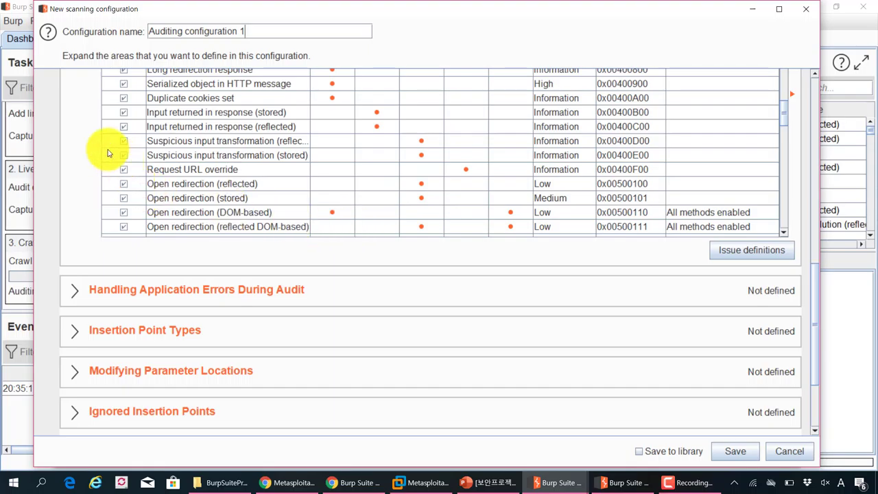
pyautogui.scroll(2, 92, 158)
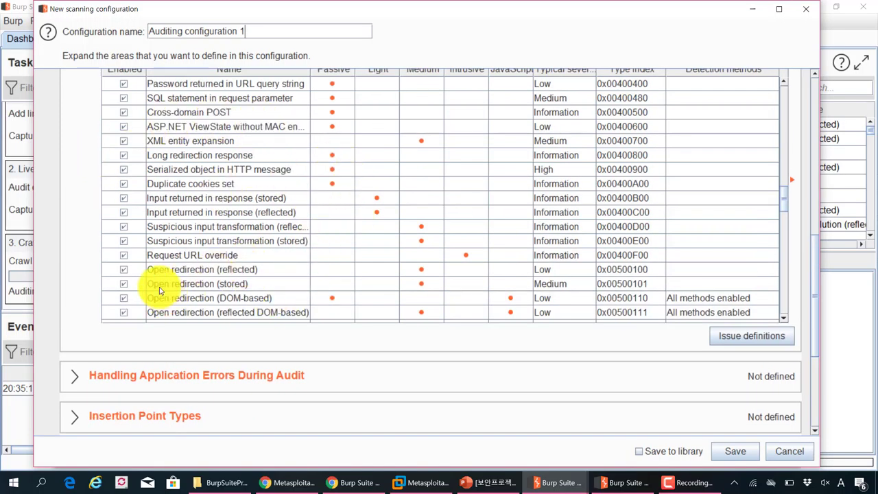
pyautogui.scroll(-3, 96, 305)
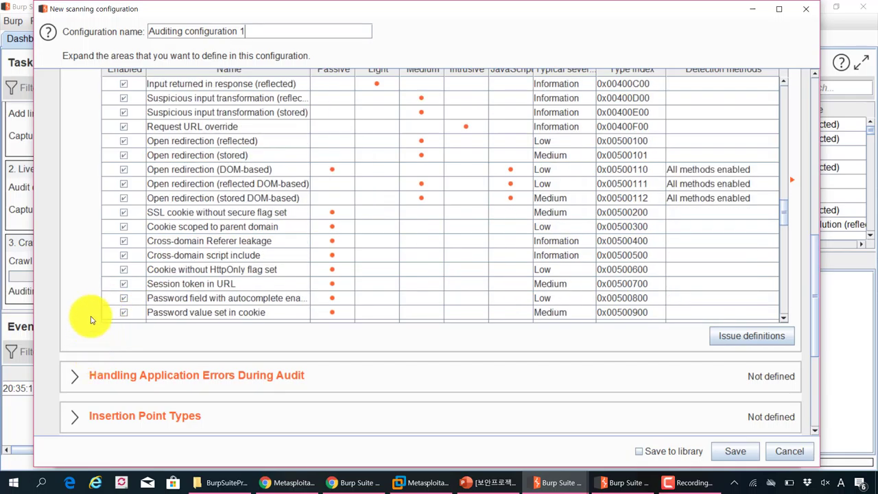
# - Expand the audit error handling and Insertion Point Types sections and examine their settings
pyautogui.scroll(-3, 88, 295)
pyautogui.click(75, 249)
pyautogui.scroll(-3, 121, 275)
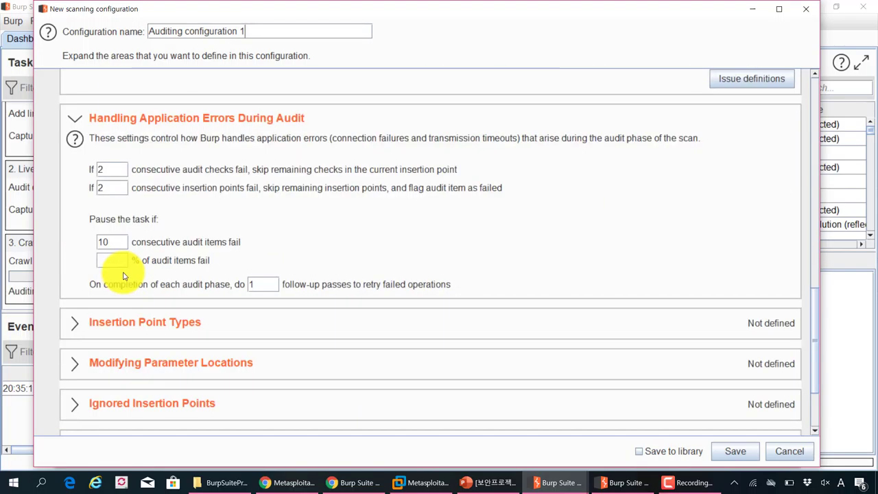
pyautogui.click(75, 321)
pyautogui.scroll(-4, 142, 304)
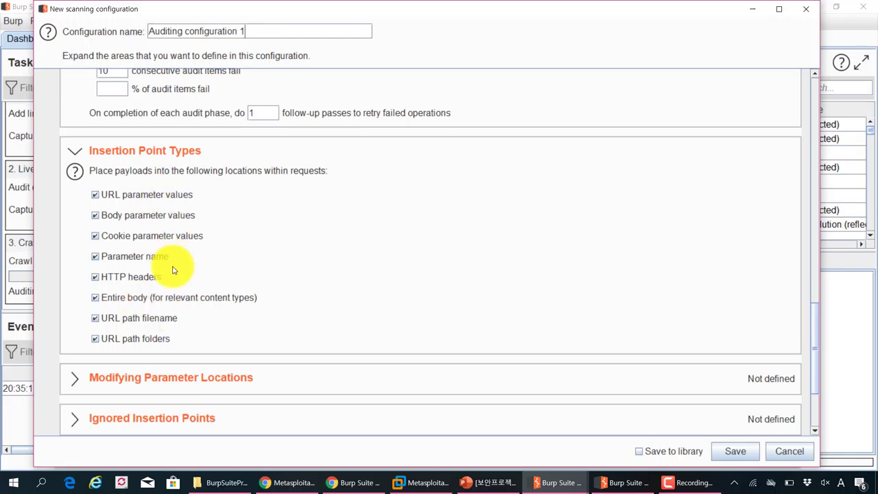
# - Examine the Modifying Parameter Locations and Misc Insertion Point Options settings and discard the auditing configuration
pyautogui.click(77, 377)
pyautogui.scroll(-4, 113, 257)
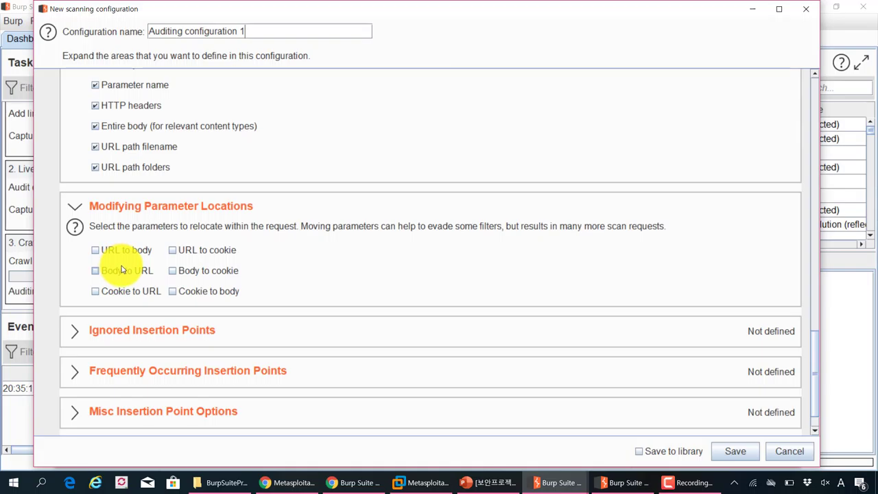
pyautogui.scroll(-1, 120, 270)
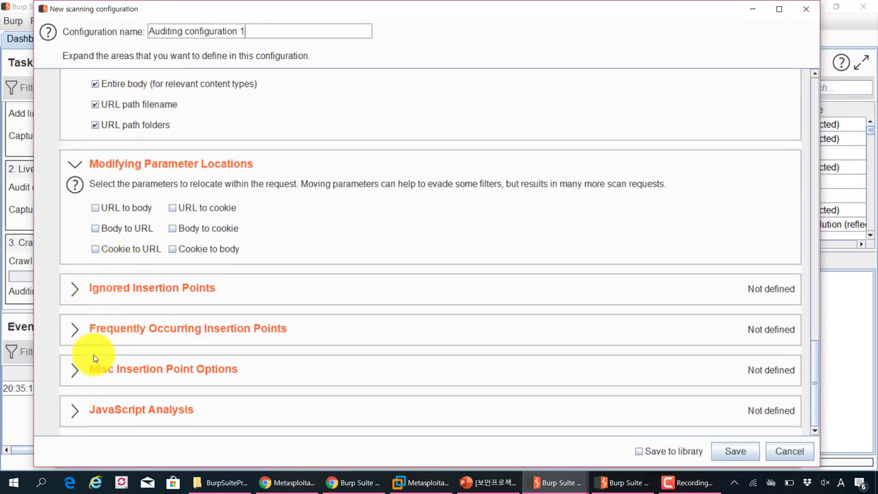
pyautogui.click(76, 371)
pyautogui.scroll(-2, 104, 306)
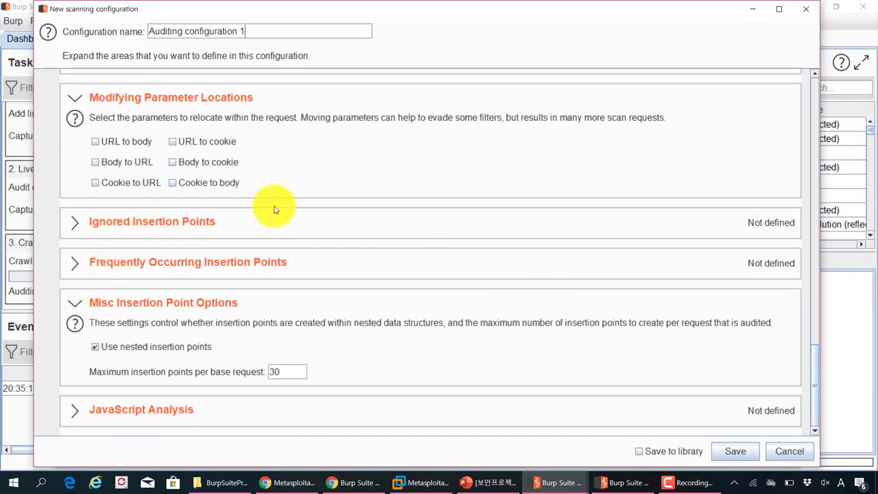
pyautogui.click(788, 452)
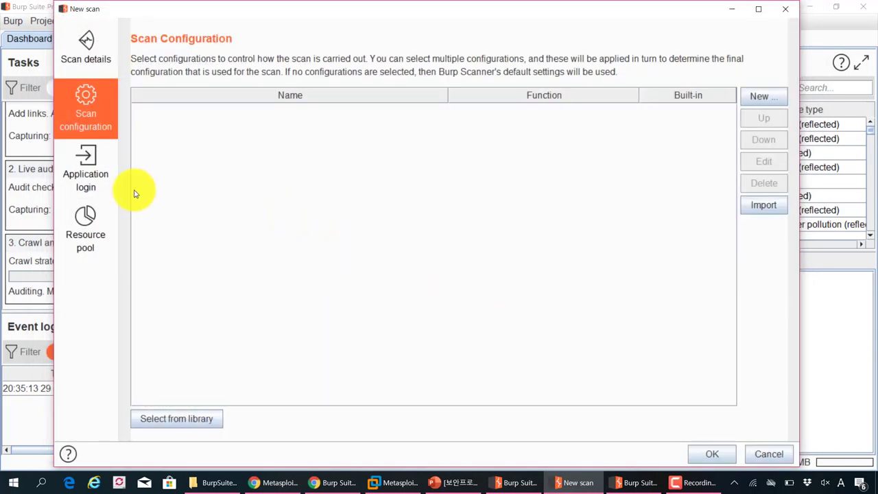
# - View the fields for new application login credentials in the scan setup and cancel without adding any
pyautogui.click(95, 174)
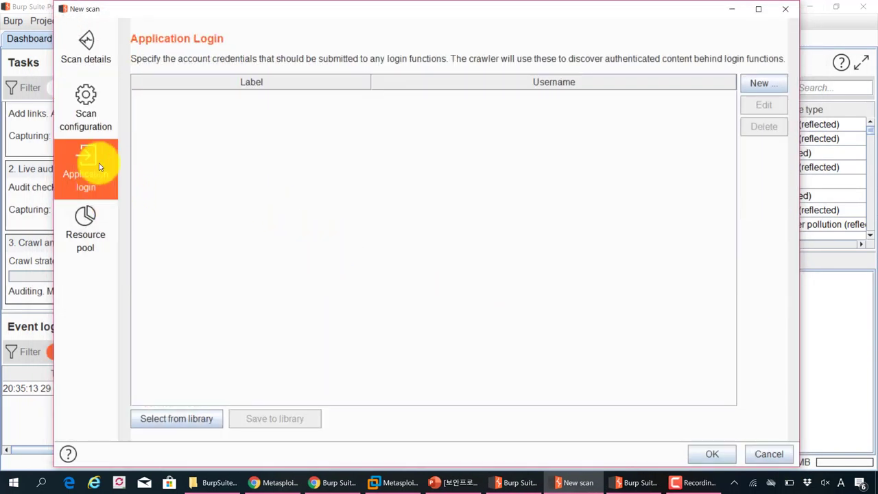
pyautogui.click(762, 83)
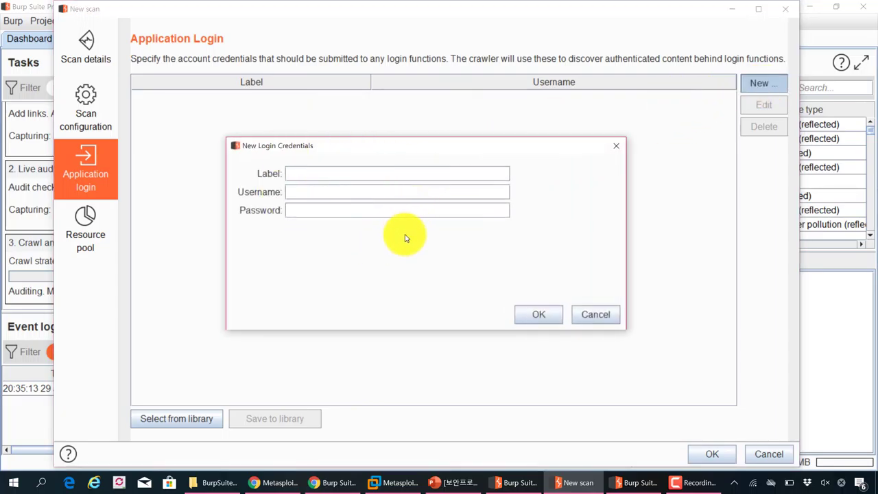
pyautogui.click(586, 315)
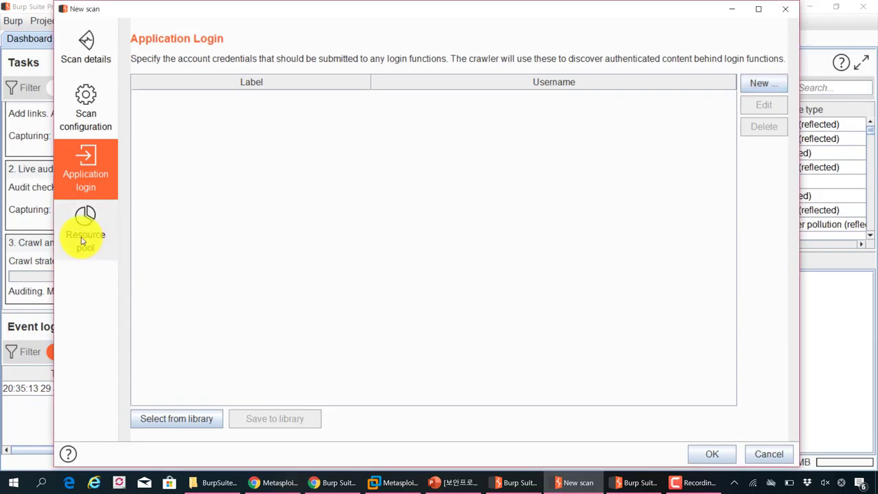
# - Review the resource pool settings for the new scan and cancel the scan setup
pyautogui.click(82, 238)
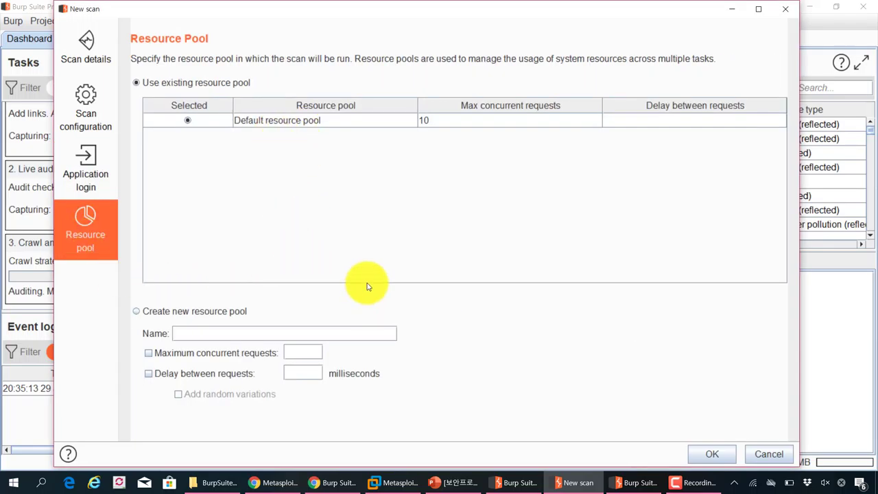
pyautogui.click(768, 456)
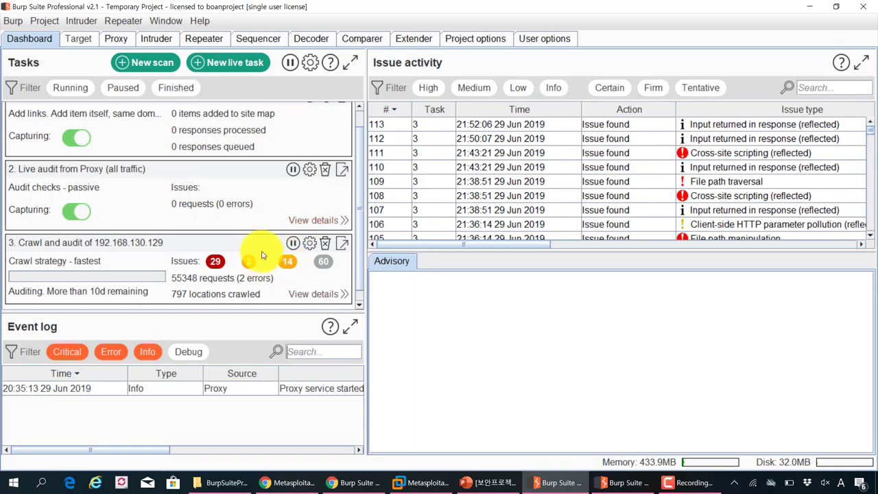
# - Display the advisory for issue 111, Cross-site scripting (reflected), in the dashboard's issue activity
pyautogui.click(625, 169)
pyautogui.click(645, 153)
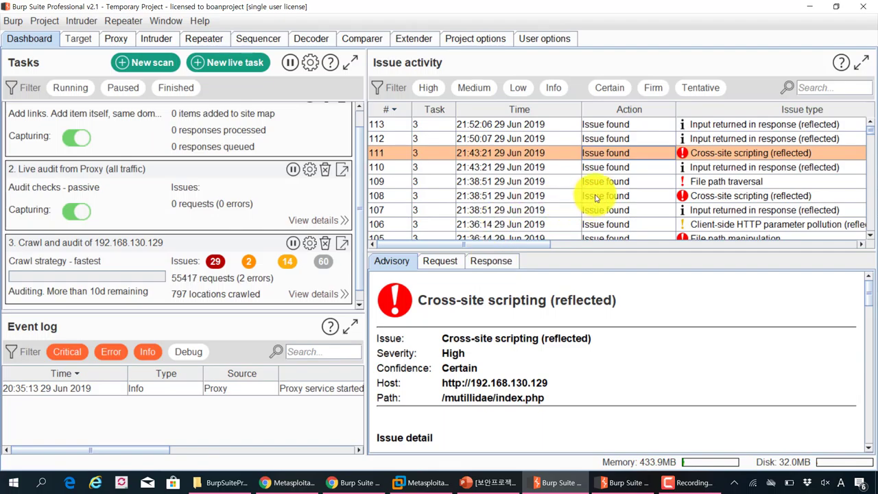
# - Open the details of task 3, Crawl and audit of 192.168.130.129, and display its issue activity
pyautogui.scroll(-2, 673, 167)
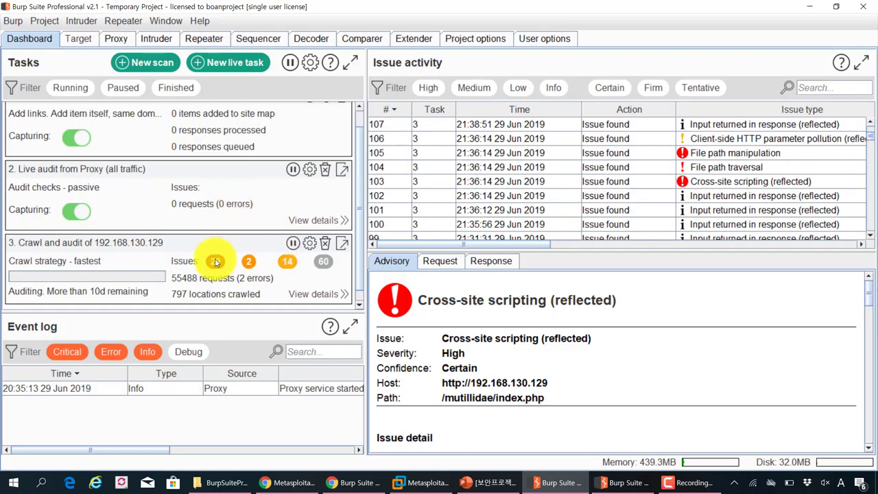
pyautogui.click(322, 299)
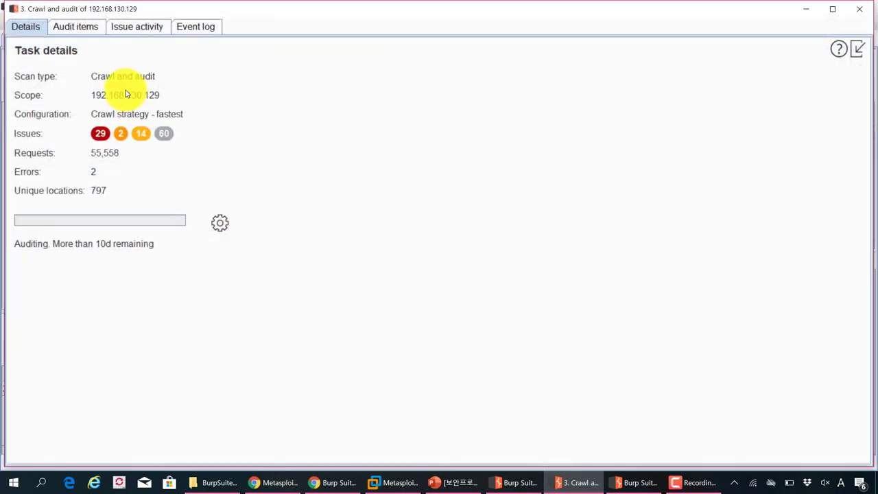
pyautogui.click(95, 32)
pyautogui.click(149, 26)
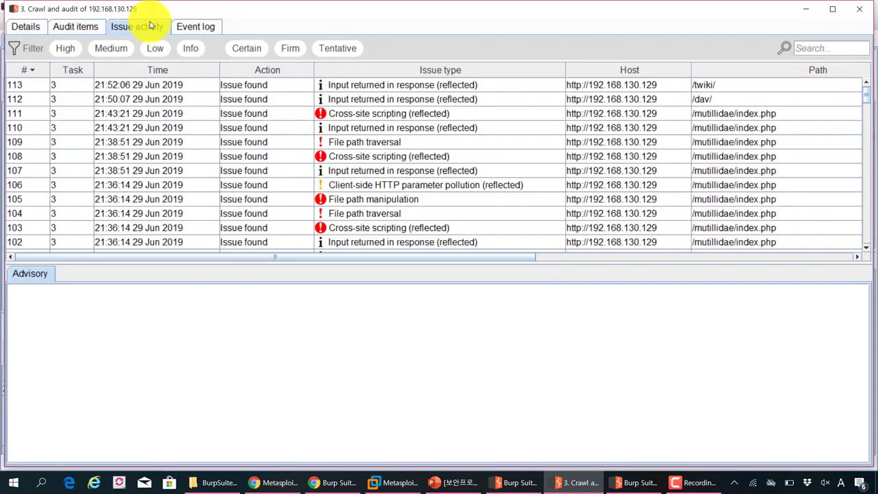
# - View the advisories for issues 111, 109 and 106 in the task's issue activity, returning to the File path traversal issue 109
pyautogui.click(192, 114)
pyautogui.click(191, 141)
pyautogui.click(204, 184)
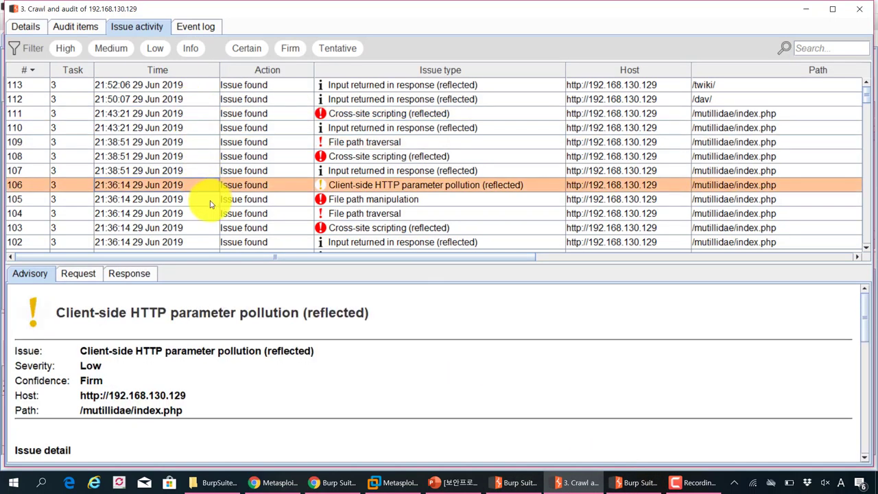
pyautogui.click(167, 142)
# - Filter the task's issues by High severity, clear the filter and display the advisory for issue 110
pyautogui.click(63, 49)
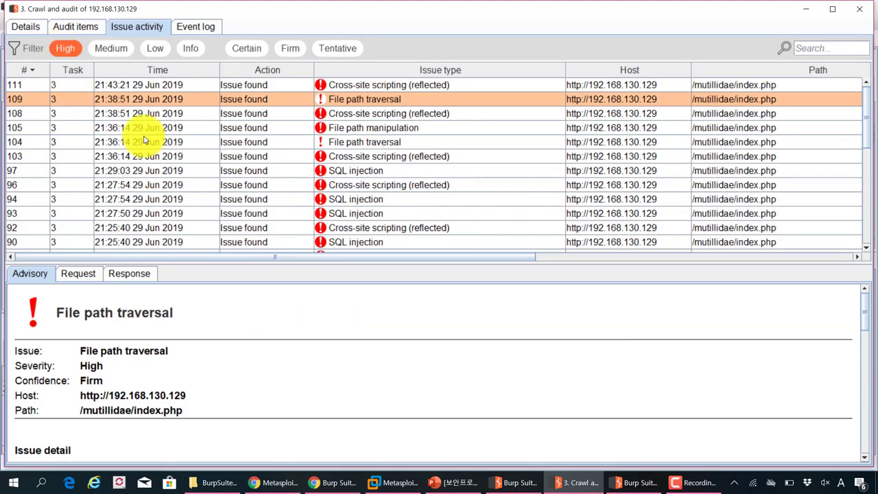
pyautogui.click(65, 50)
pyautogui.click(477, 130)
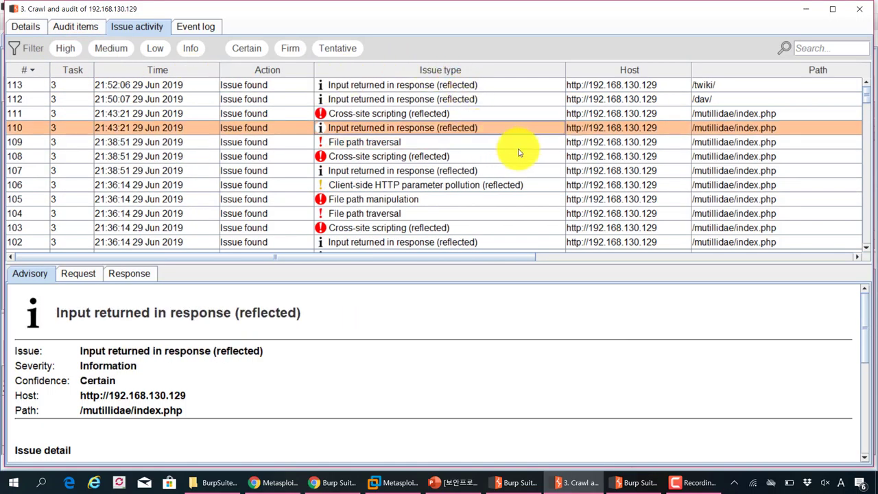
# - Render the page from Response 3 of the SQL injection issue 97
pyautogui.scroll(-4, 514, 149)
pyautogui.click(456, 141)
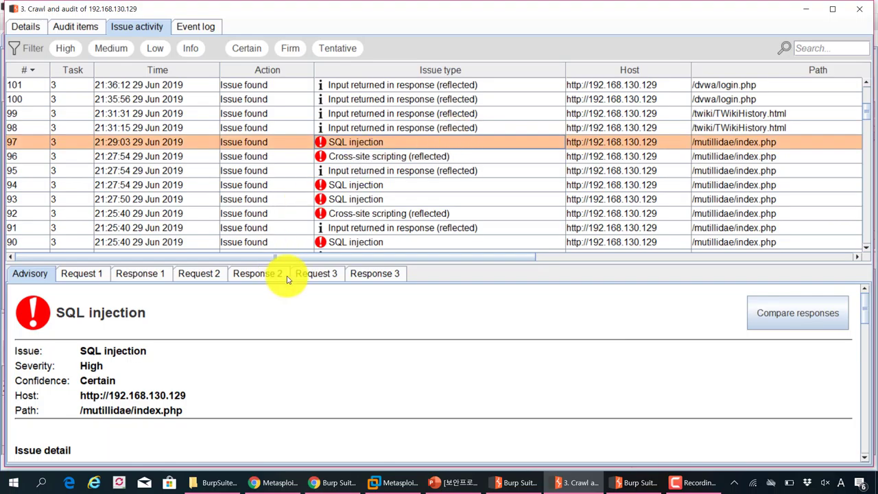
pyautogui.click(374, 278)
pyautogui.click(178, 293)
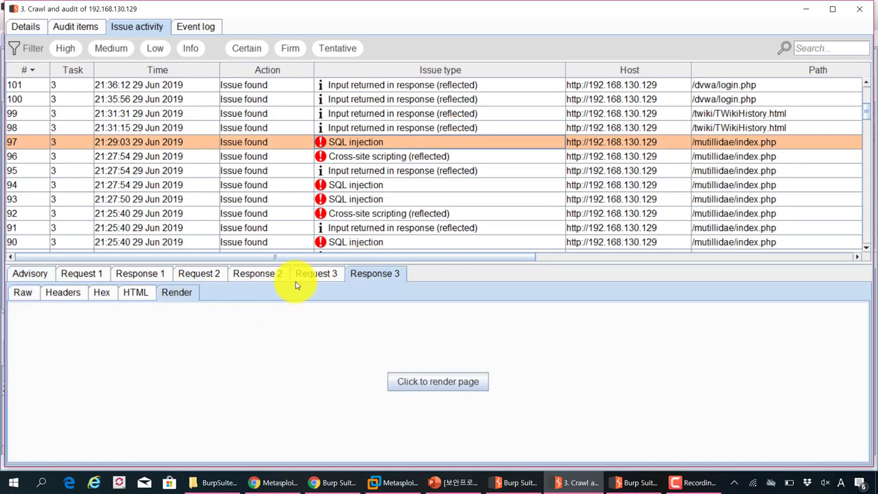
pyautogui.click(441, 383)
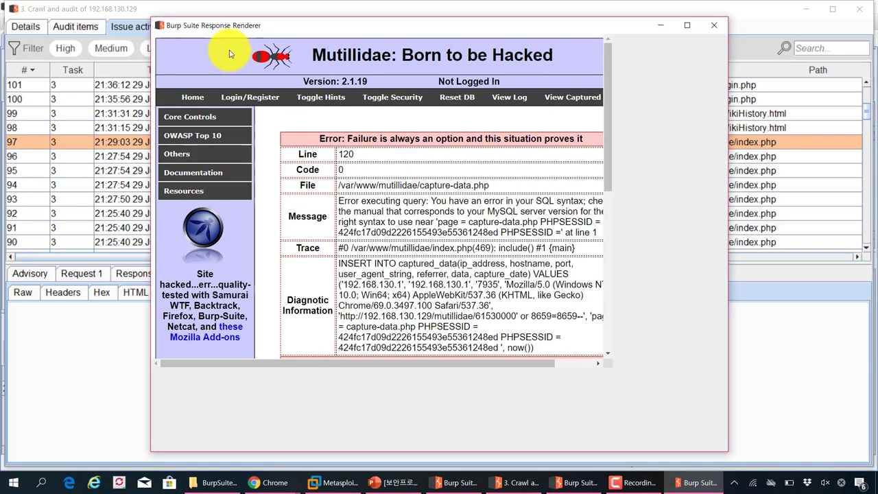
# - Reposition the response renderer window to inspect the rendered Mutillidae error page, and close the renderer
pyautogui.moveTo(316, 28); pyautogui.dragTo(423, 241)
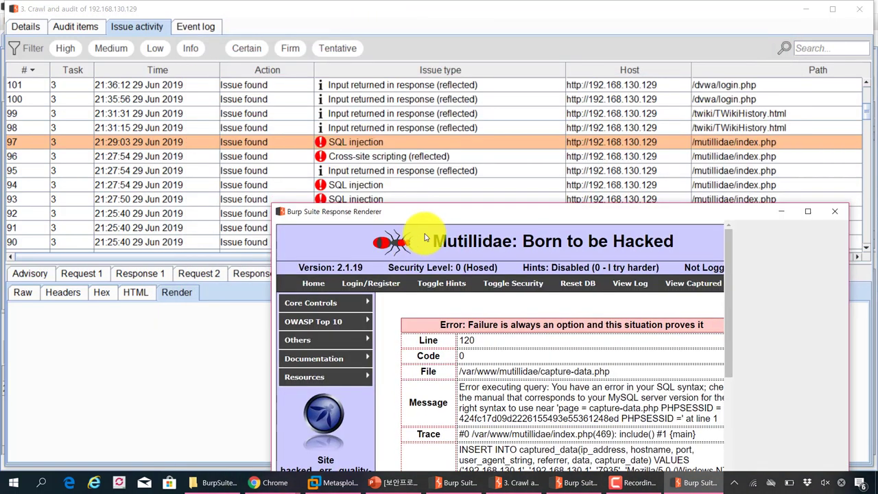
pyautogui.moveTo(356, 211); pyautogui.dragTo(278, 53)
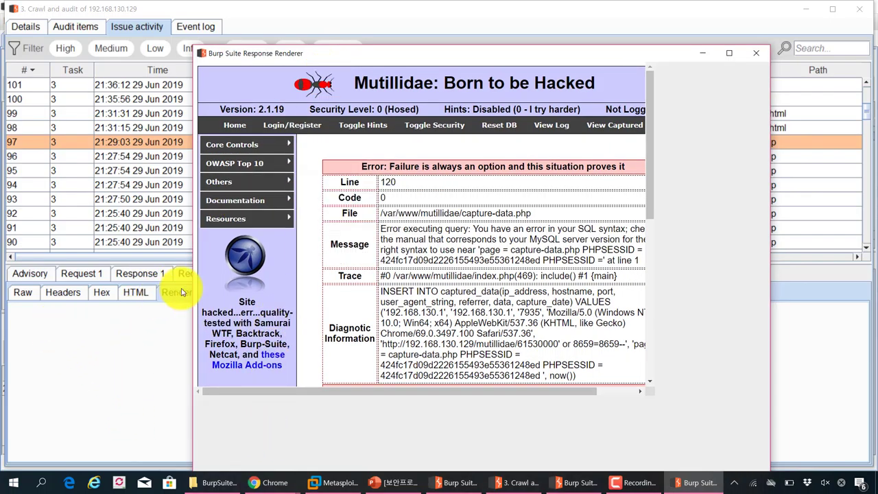
pyautogui.moveTo(651, 146); pyautogui.dragTo(637, 117)
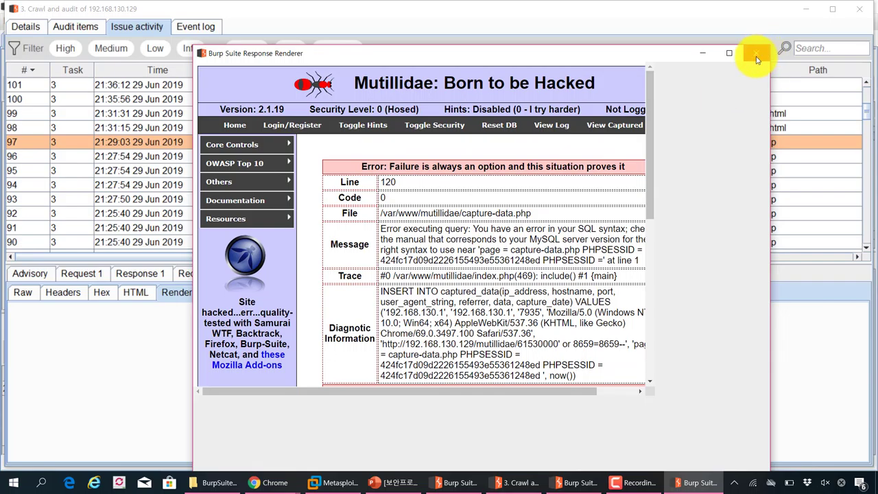
pyautogui.click(755, 52)
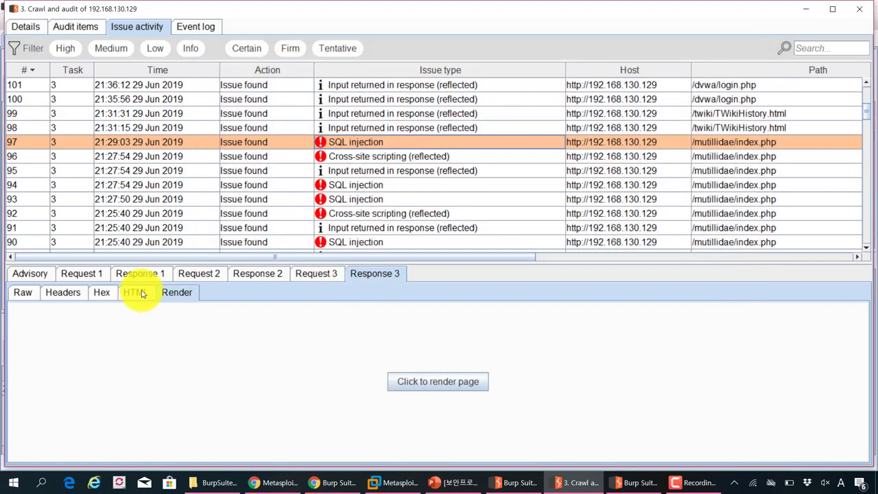
# - Examine the status and the passive, active and JavaScript phases across the scan's audit items, and close the task window
pyautogui.click(181, 27)
pyautogui.click(137, 27)
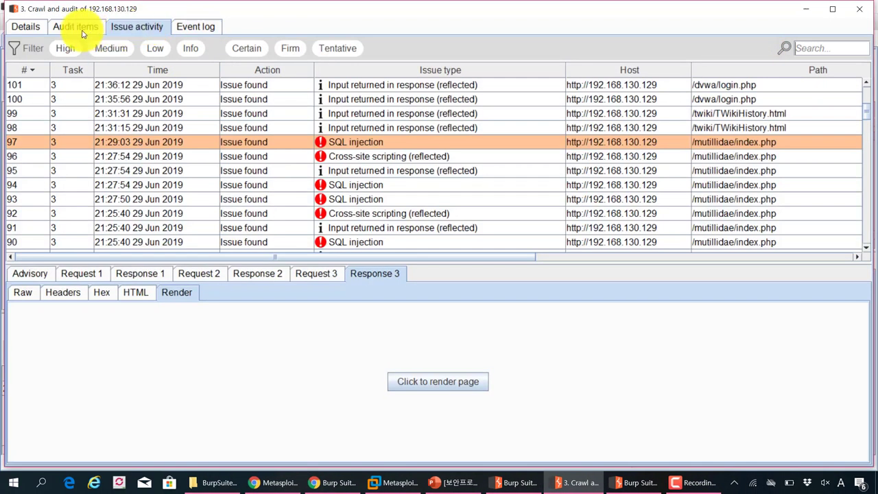
pyautogui.click(80, 27)
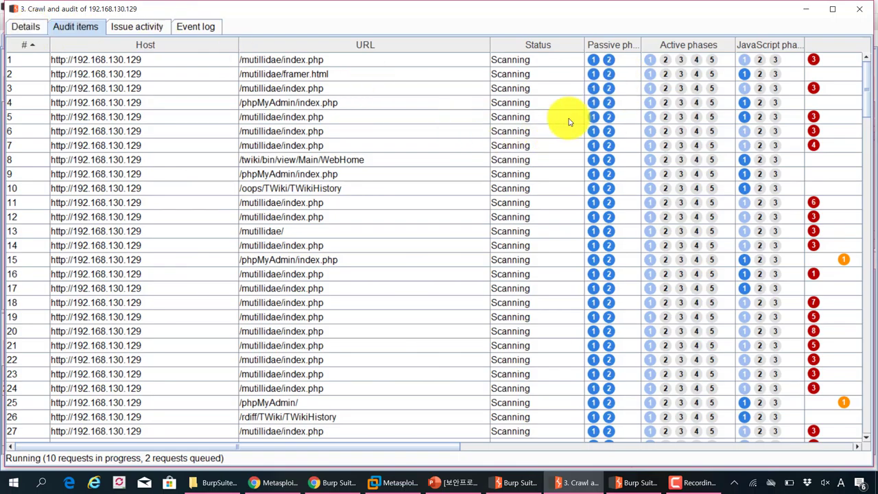
pyautogui.click(511, 189)
pyautogui.scroll(-8, 569, 221)
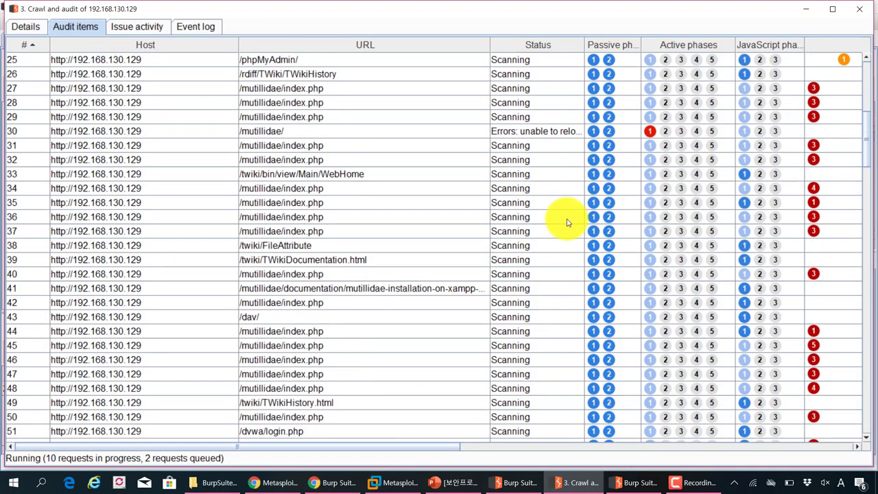
pyautogui.scroll(5, 567, 221)
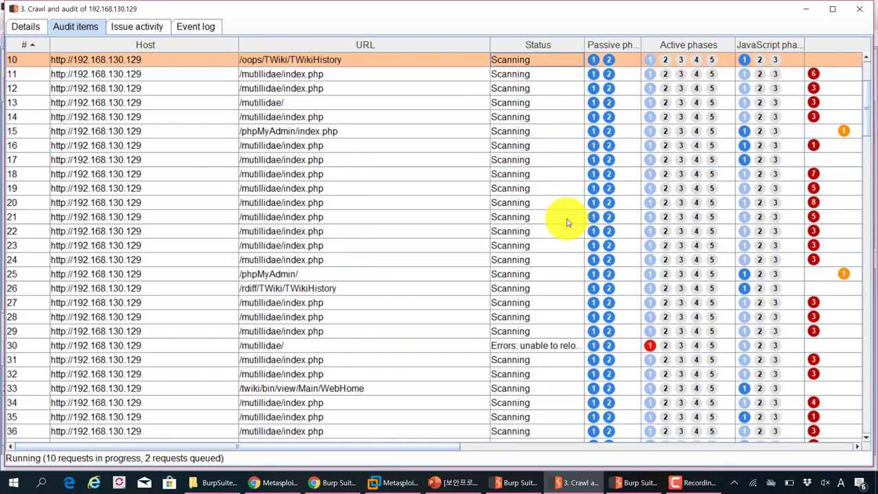
pyautogui.click(569, 172)
pyautogui.scroll(-7, 563, 245)
pyautogui.scroll(-15, 562, 247)
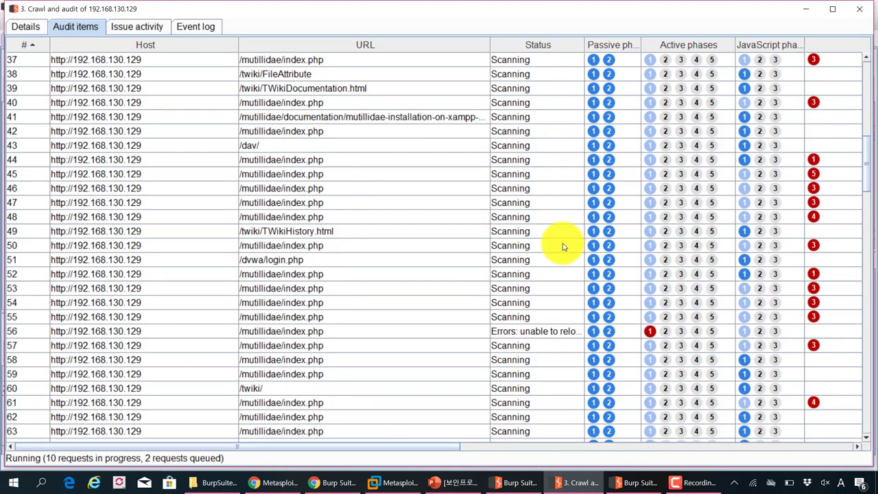
pyautogui.scroll(-6, 562, 245)
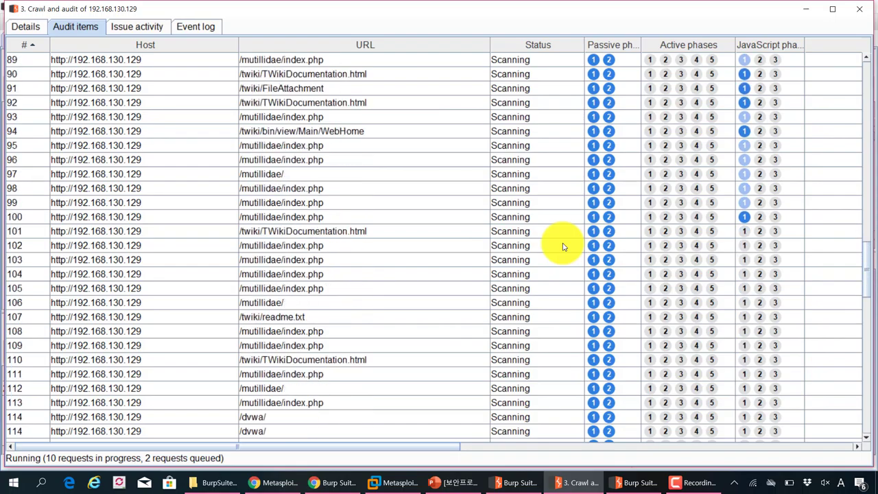
pyautogui.click(485, 248)
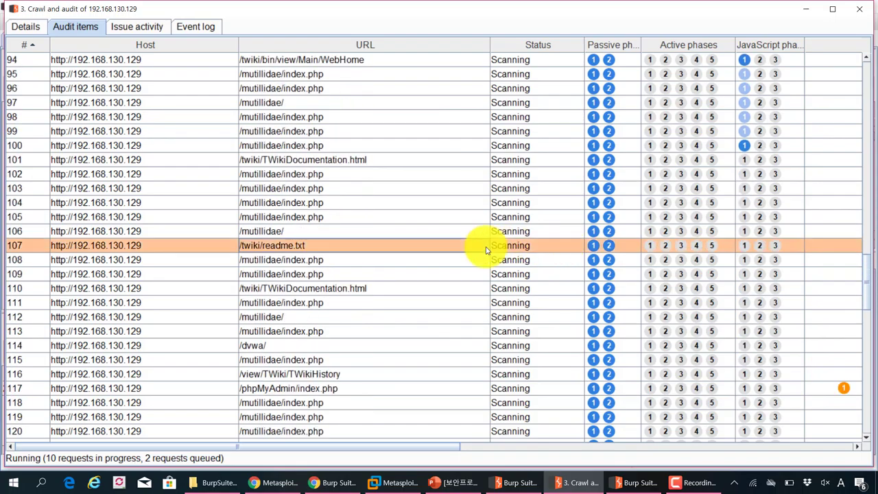
pyautogui.scroll(-3, 486, 250)
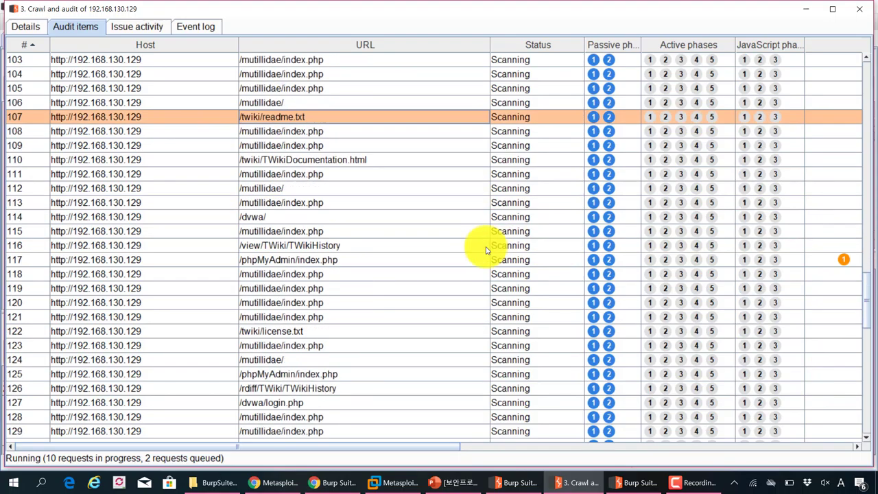
pyautogui.scroll(-3, 485, 249)
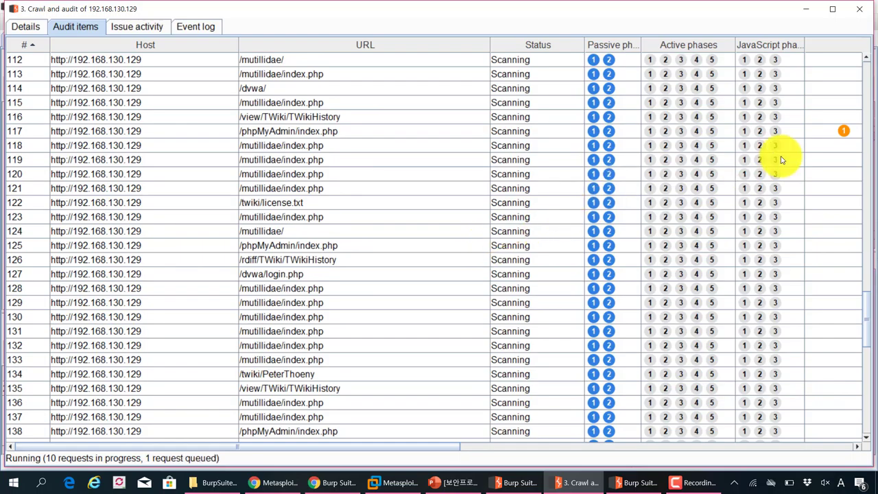
pyautogui.click(854, 15)
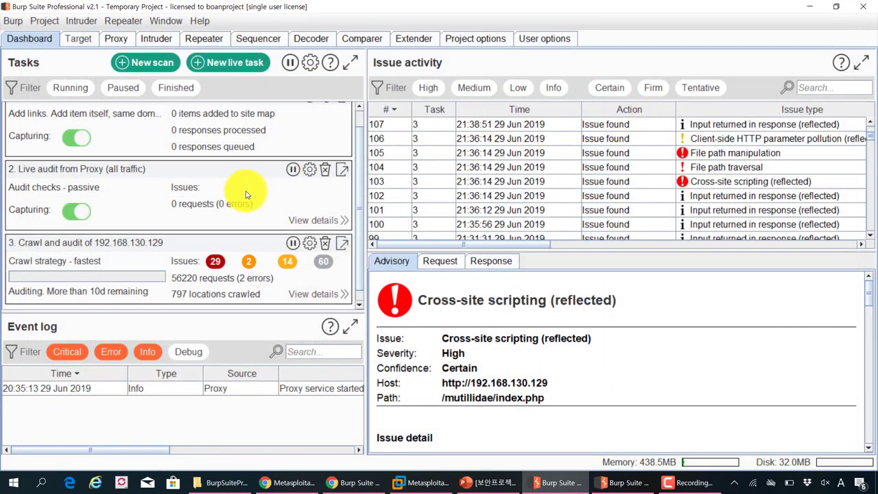